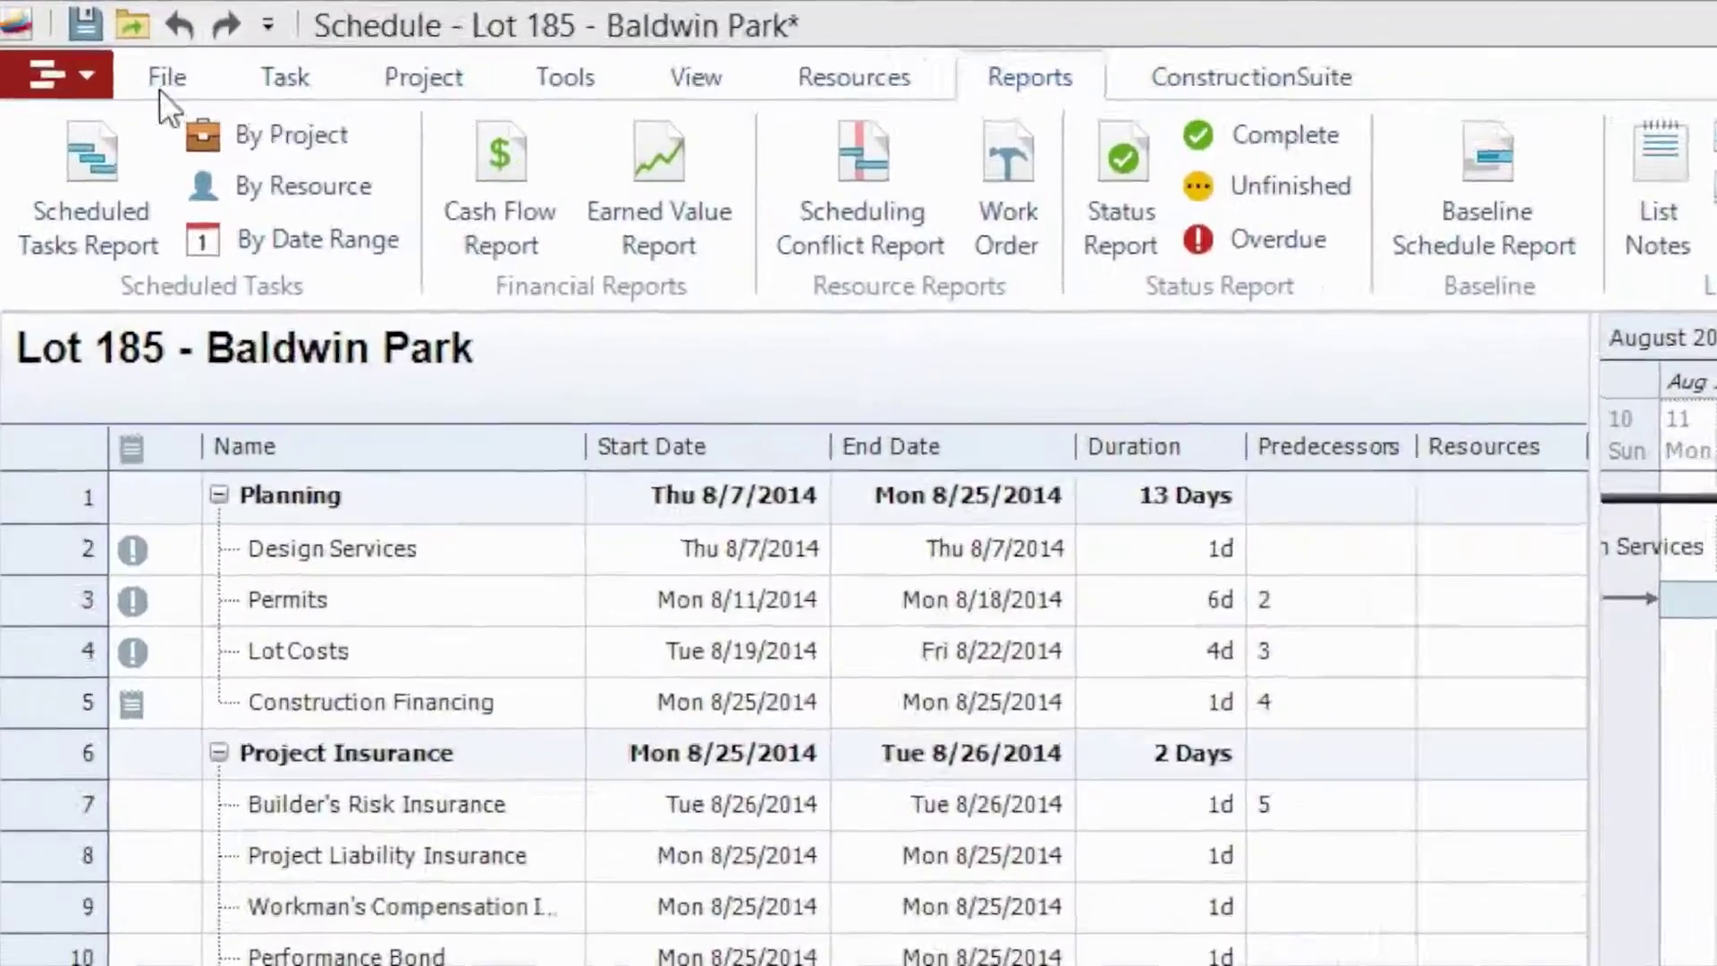
Step: Confirm Show Resource Conflict Prompts is enabled in the schedule Options, then close them
left_click(76, 34)
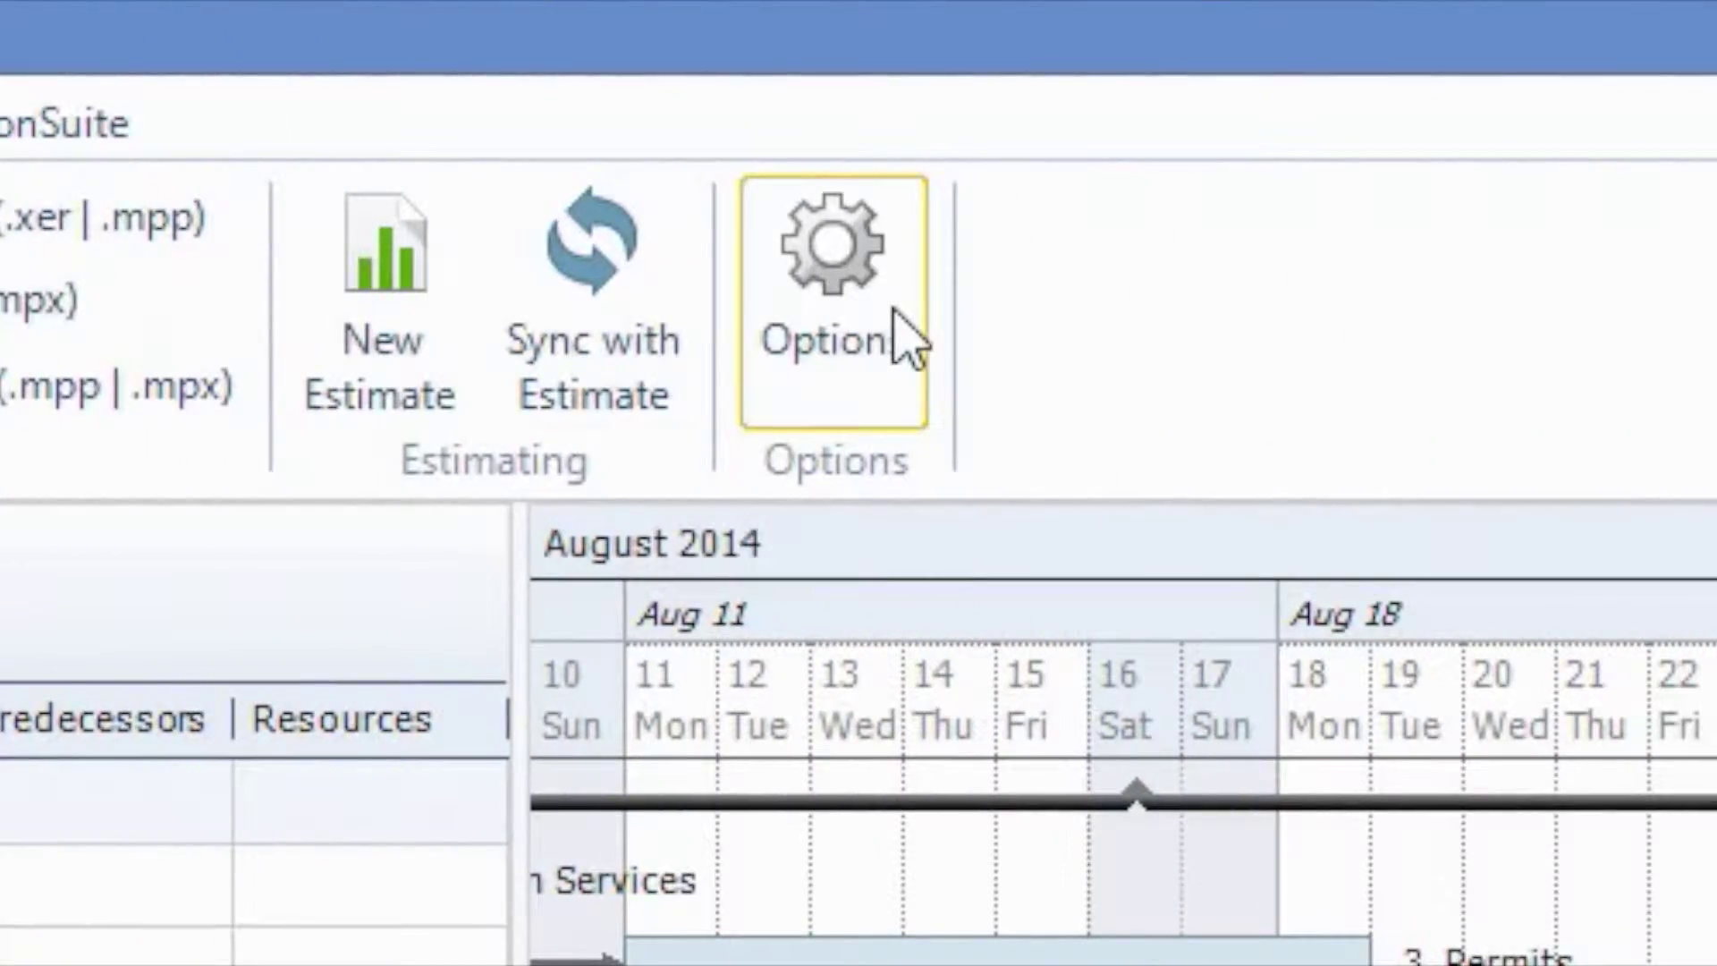
left_click(924, 334)
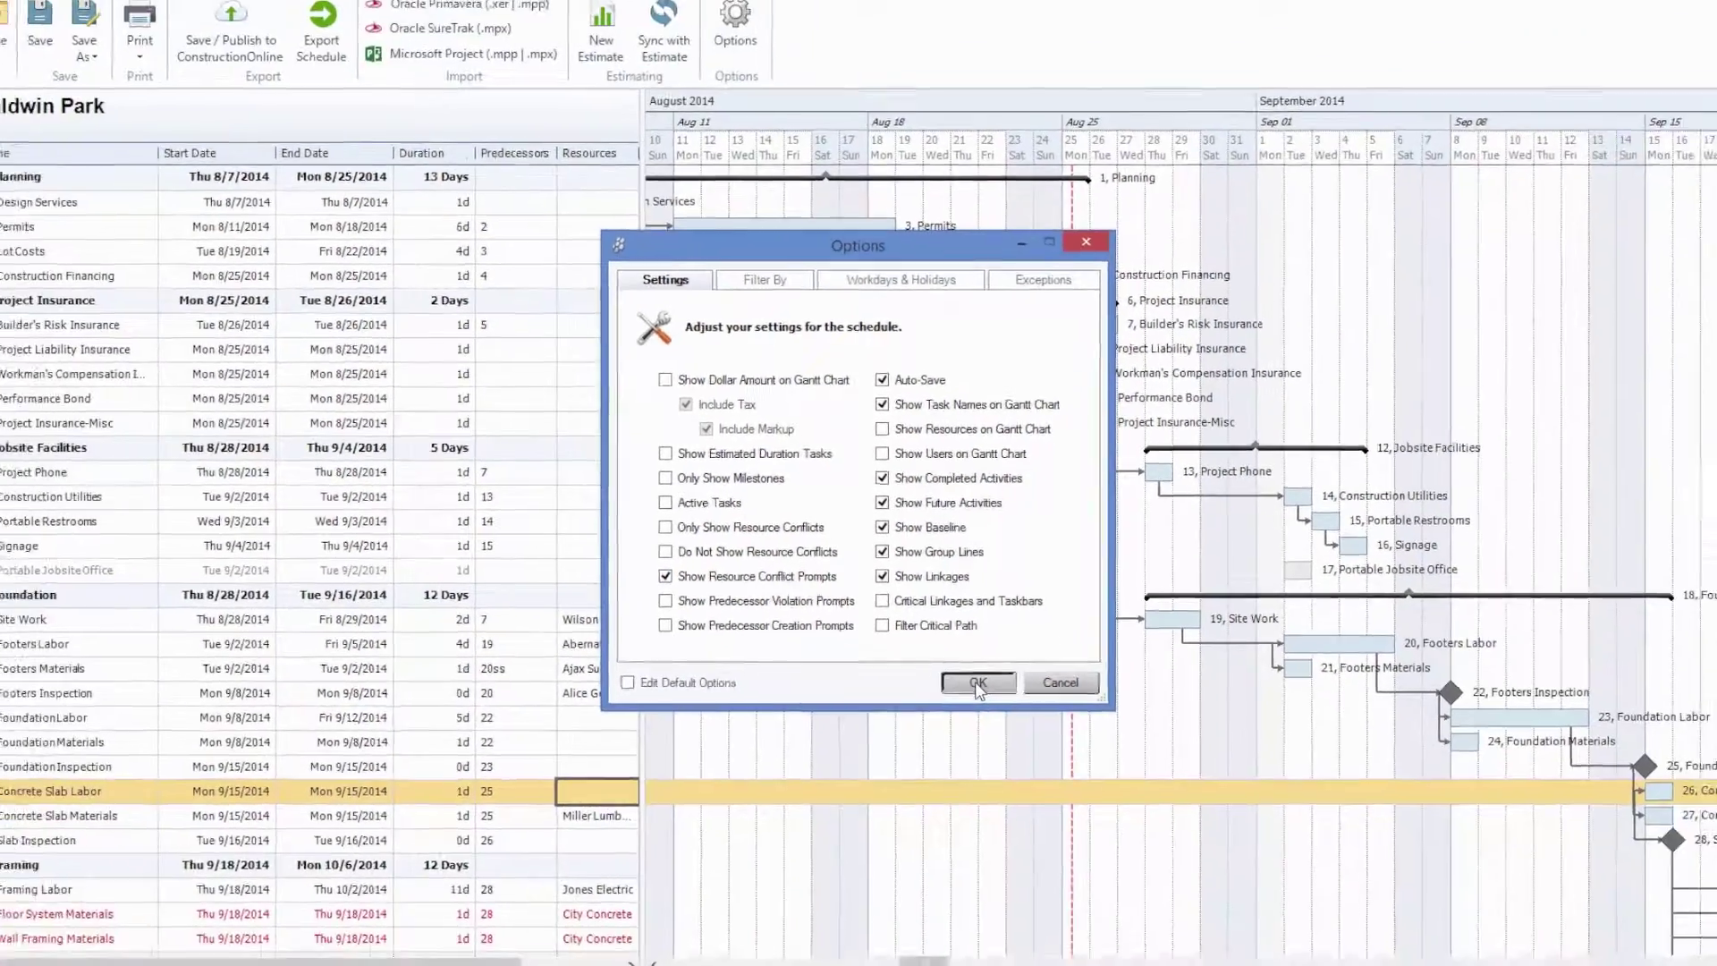
left_click(1049, 836)
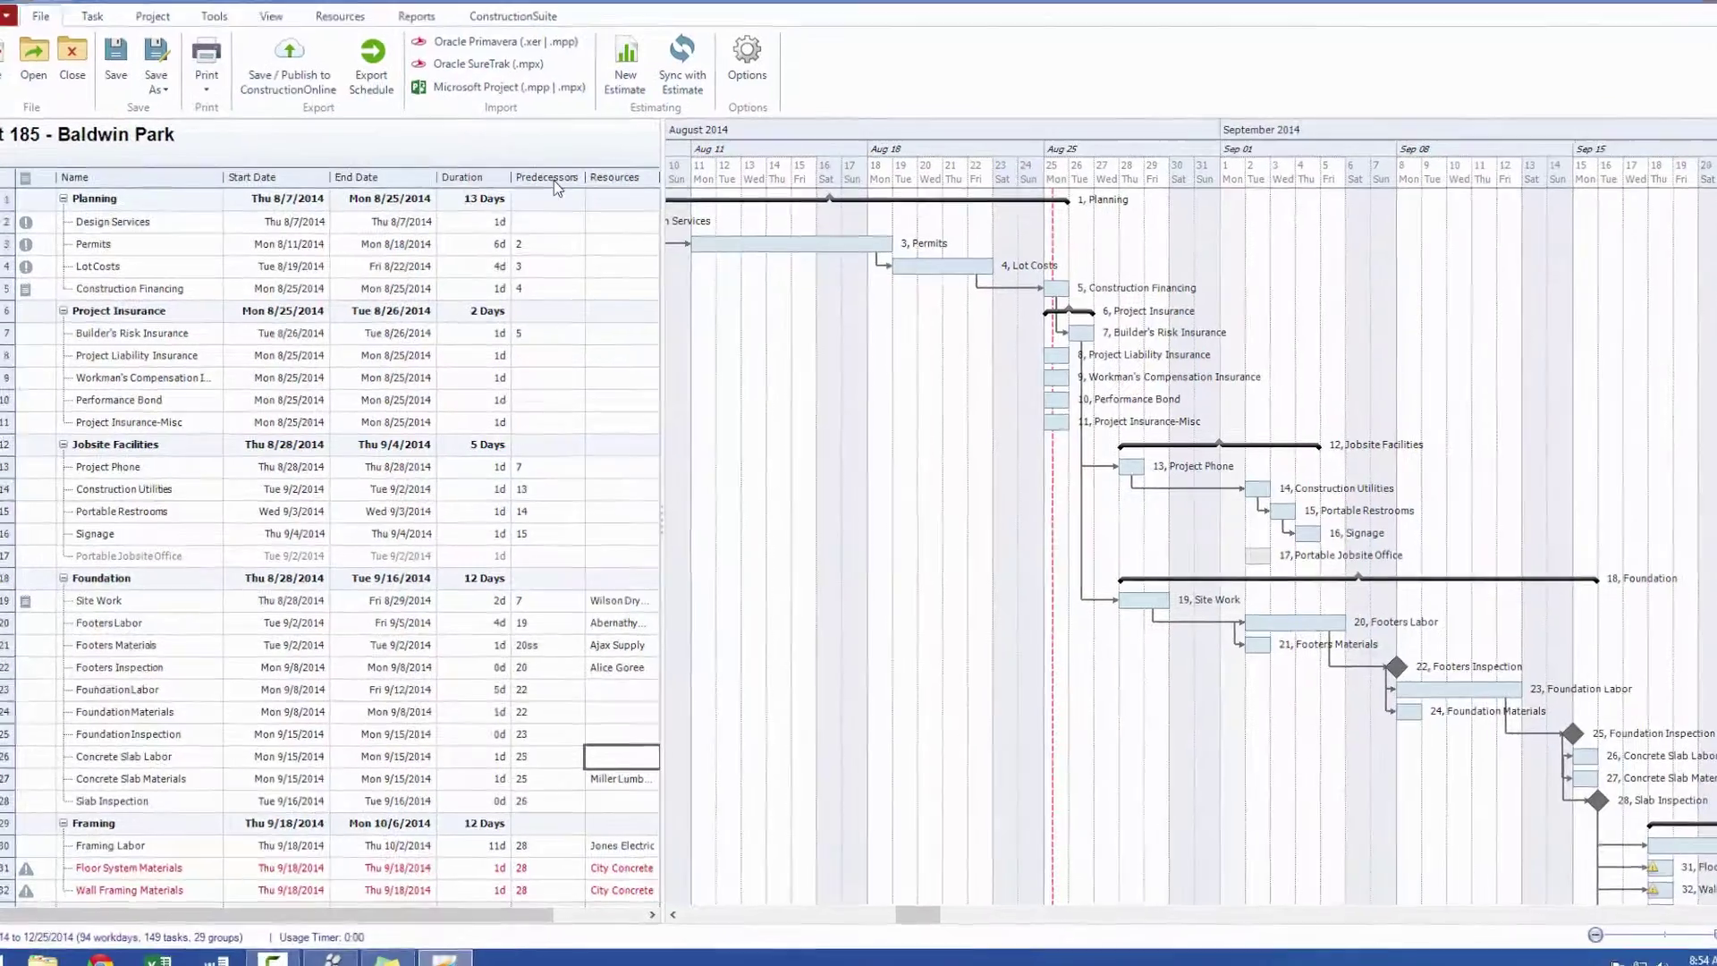
Step: Set the Resources column to Show in Gantt so bars display resource names
double_click(566, 195)
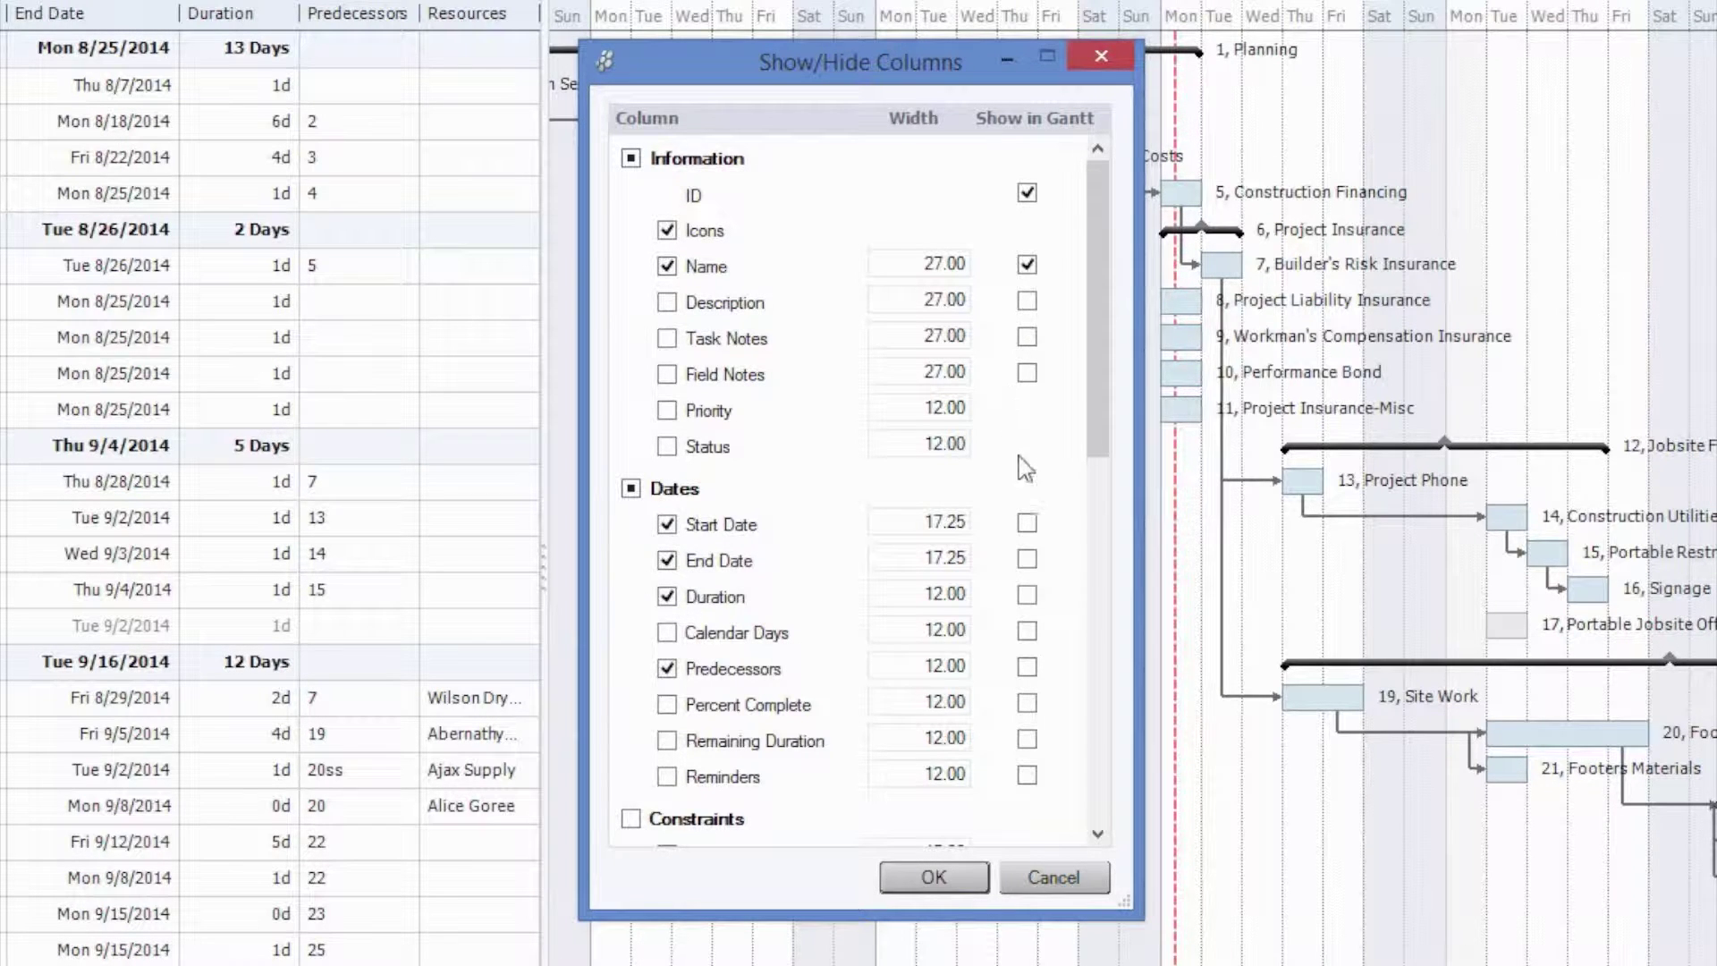
left_click_drag(1093, 402, 1087, 583)
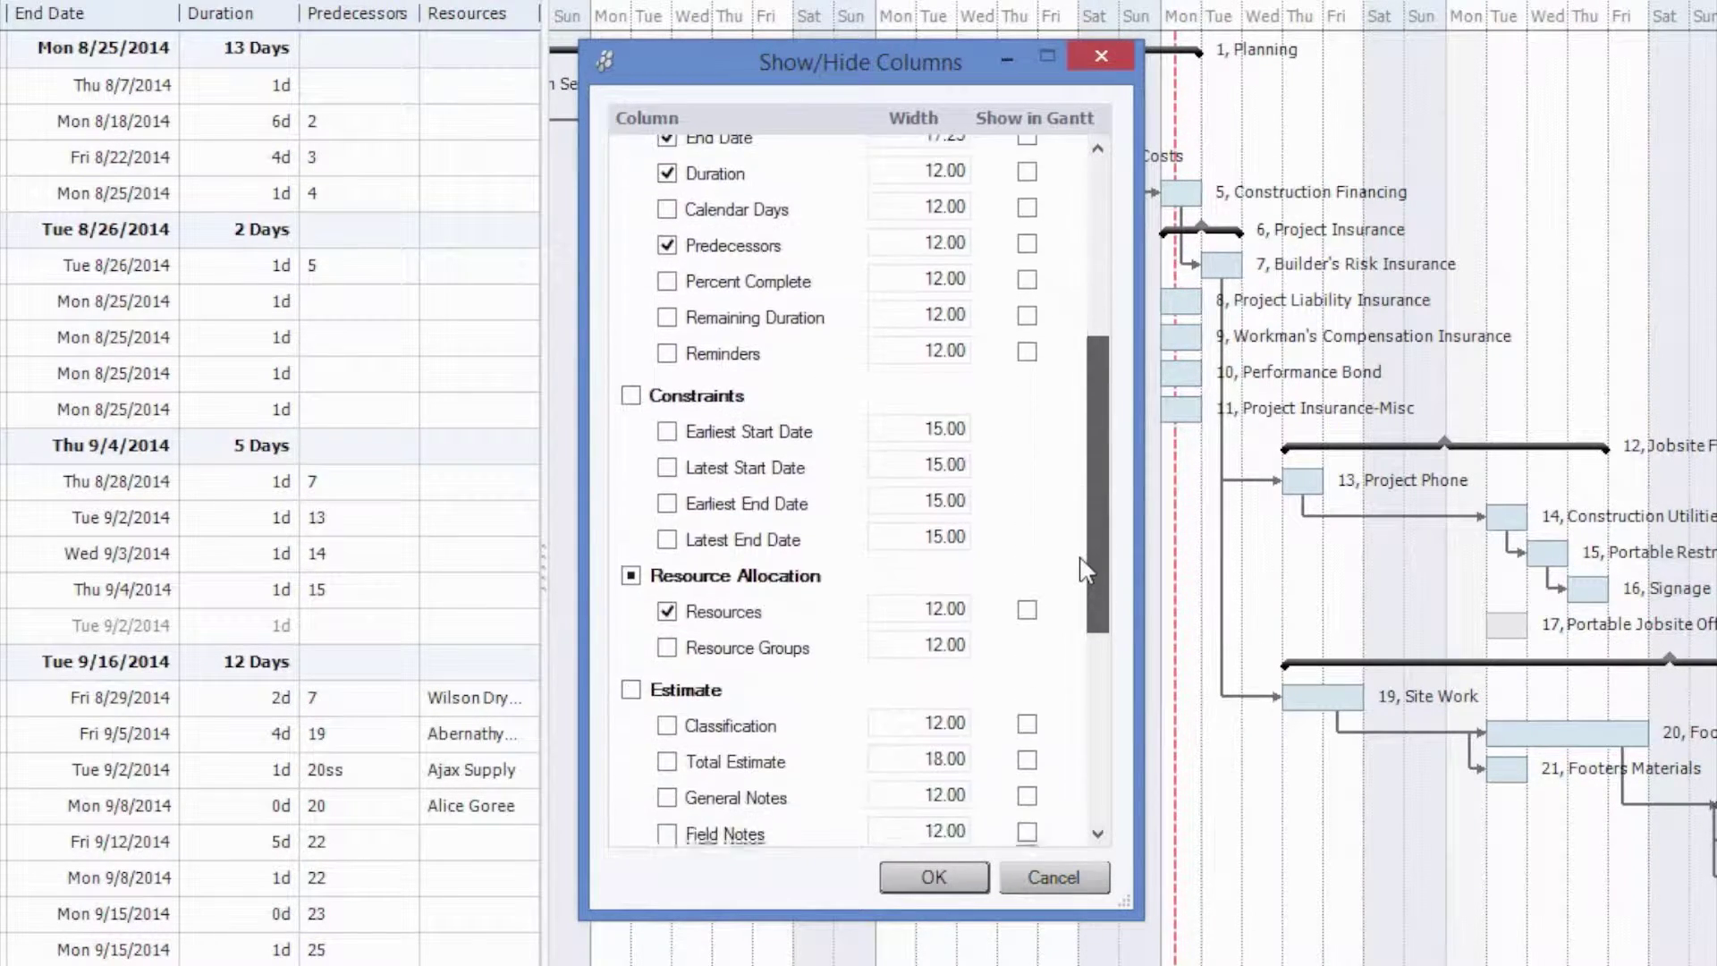
left_click(1027, 610)
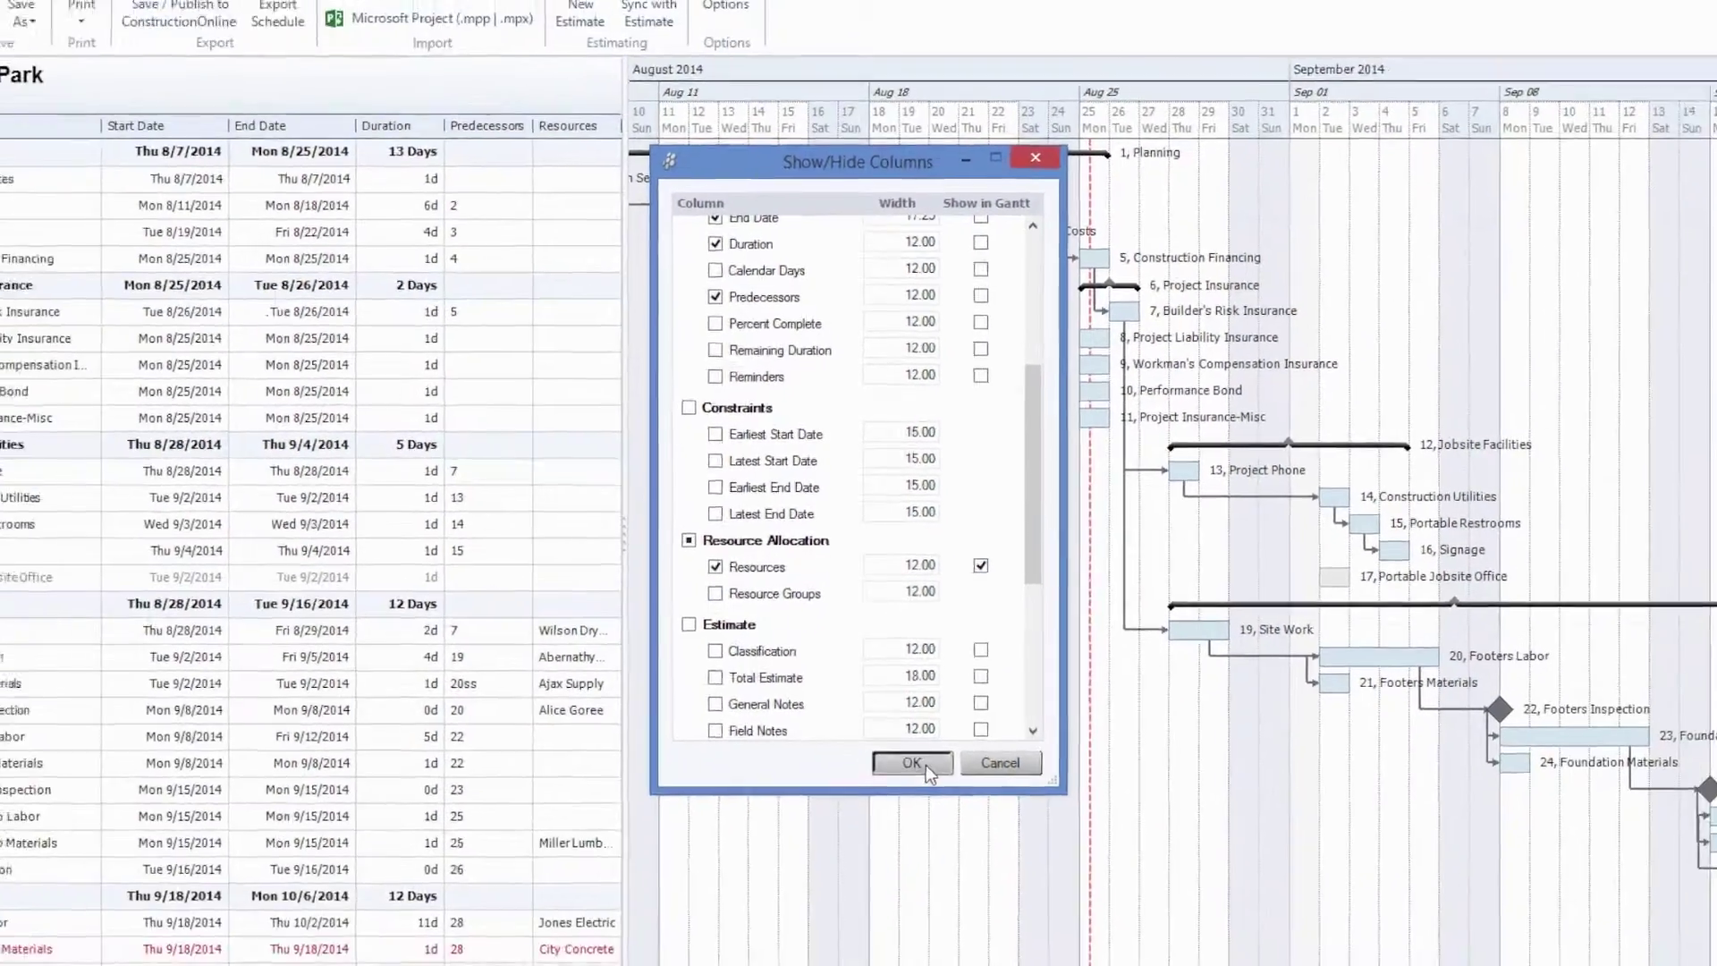
left_click(925, 764)
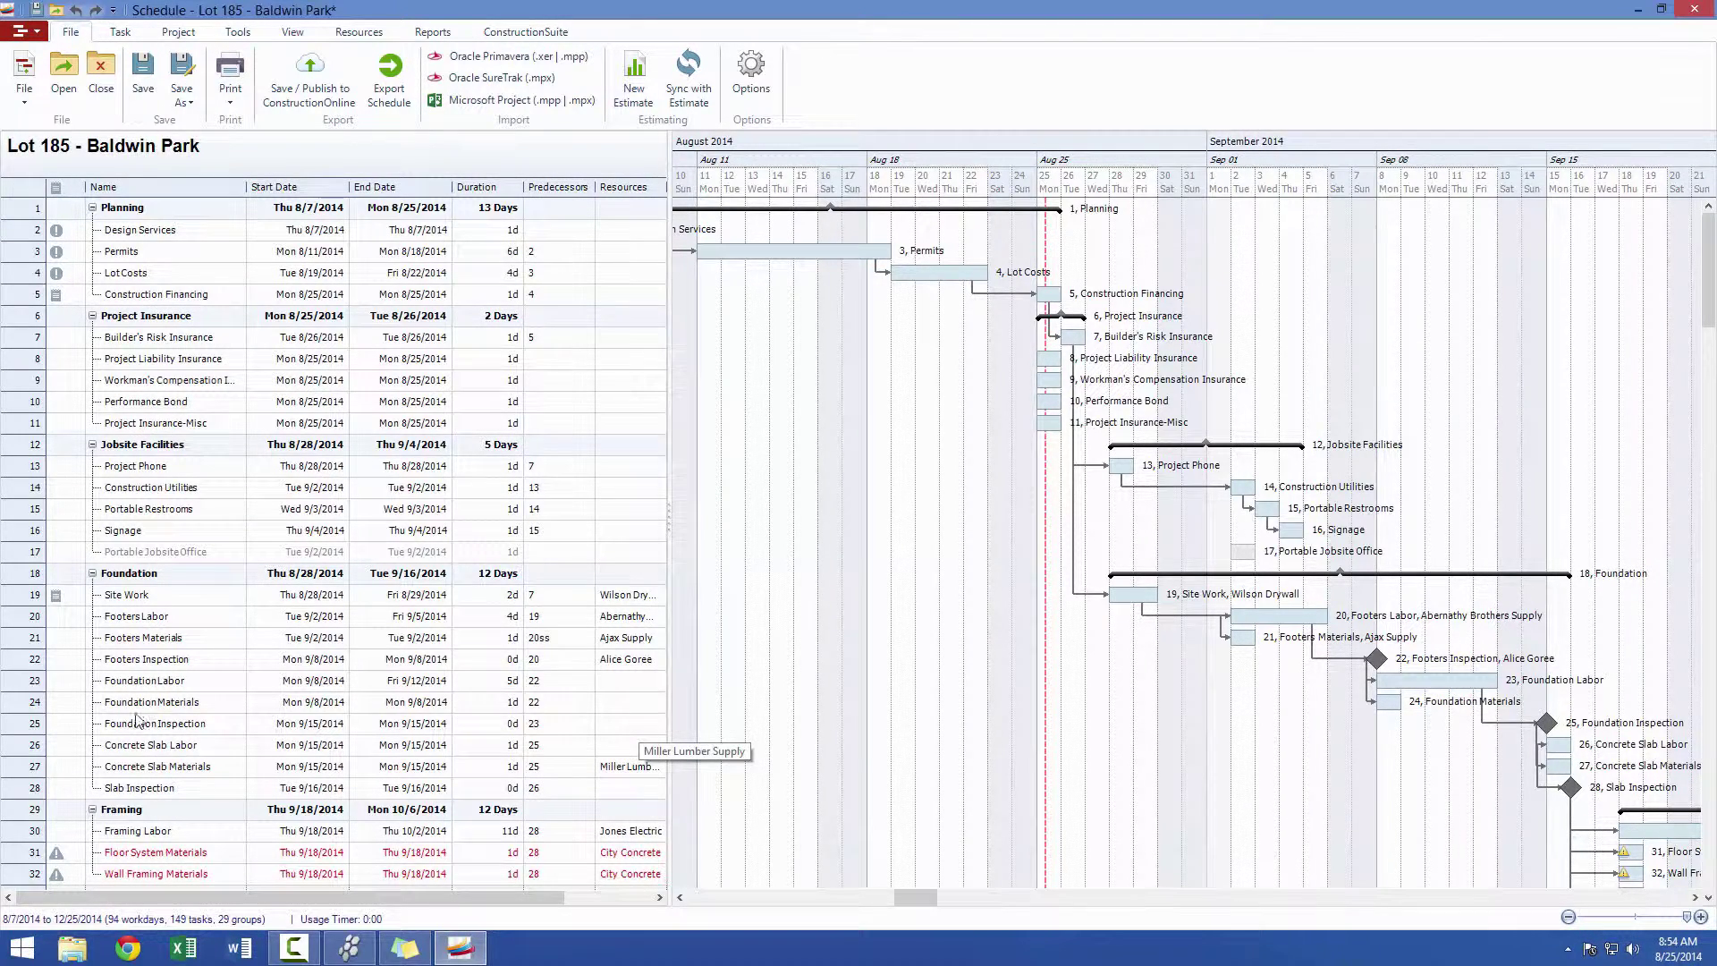
Step: Pick Miller Lumber Supply as Concrete Slab Labor's resource and check its September 16–17 bookings
left_click(629, 747)
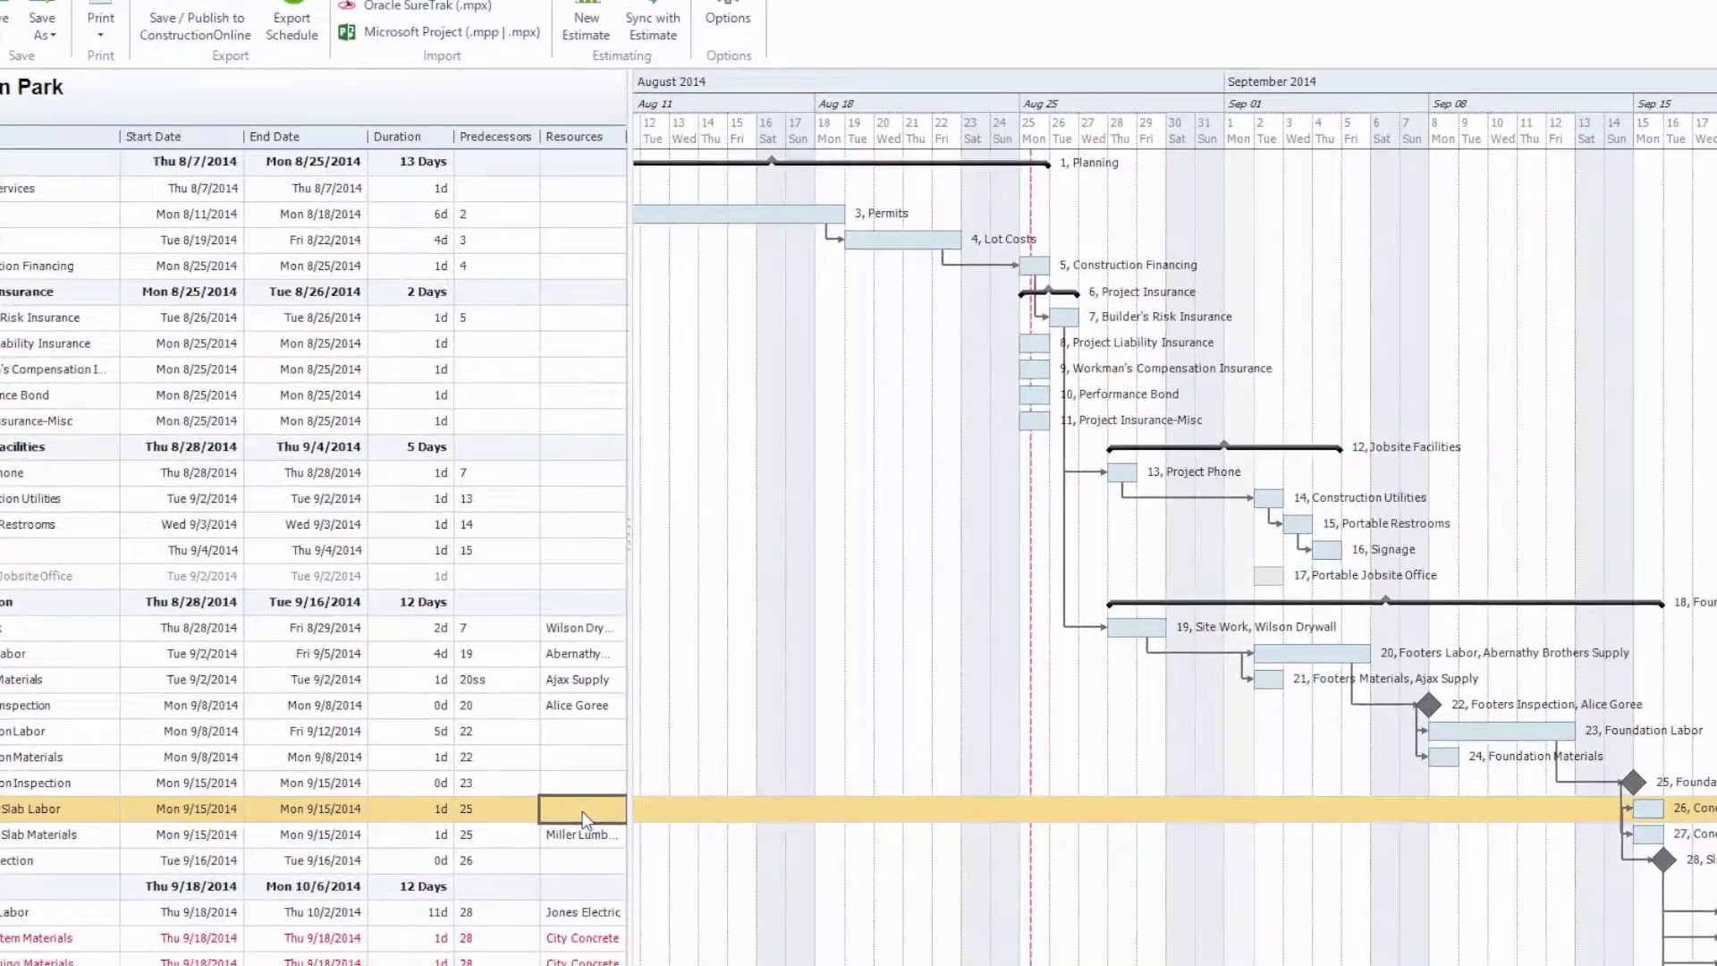
double_click(629, 748)
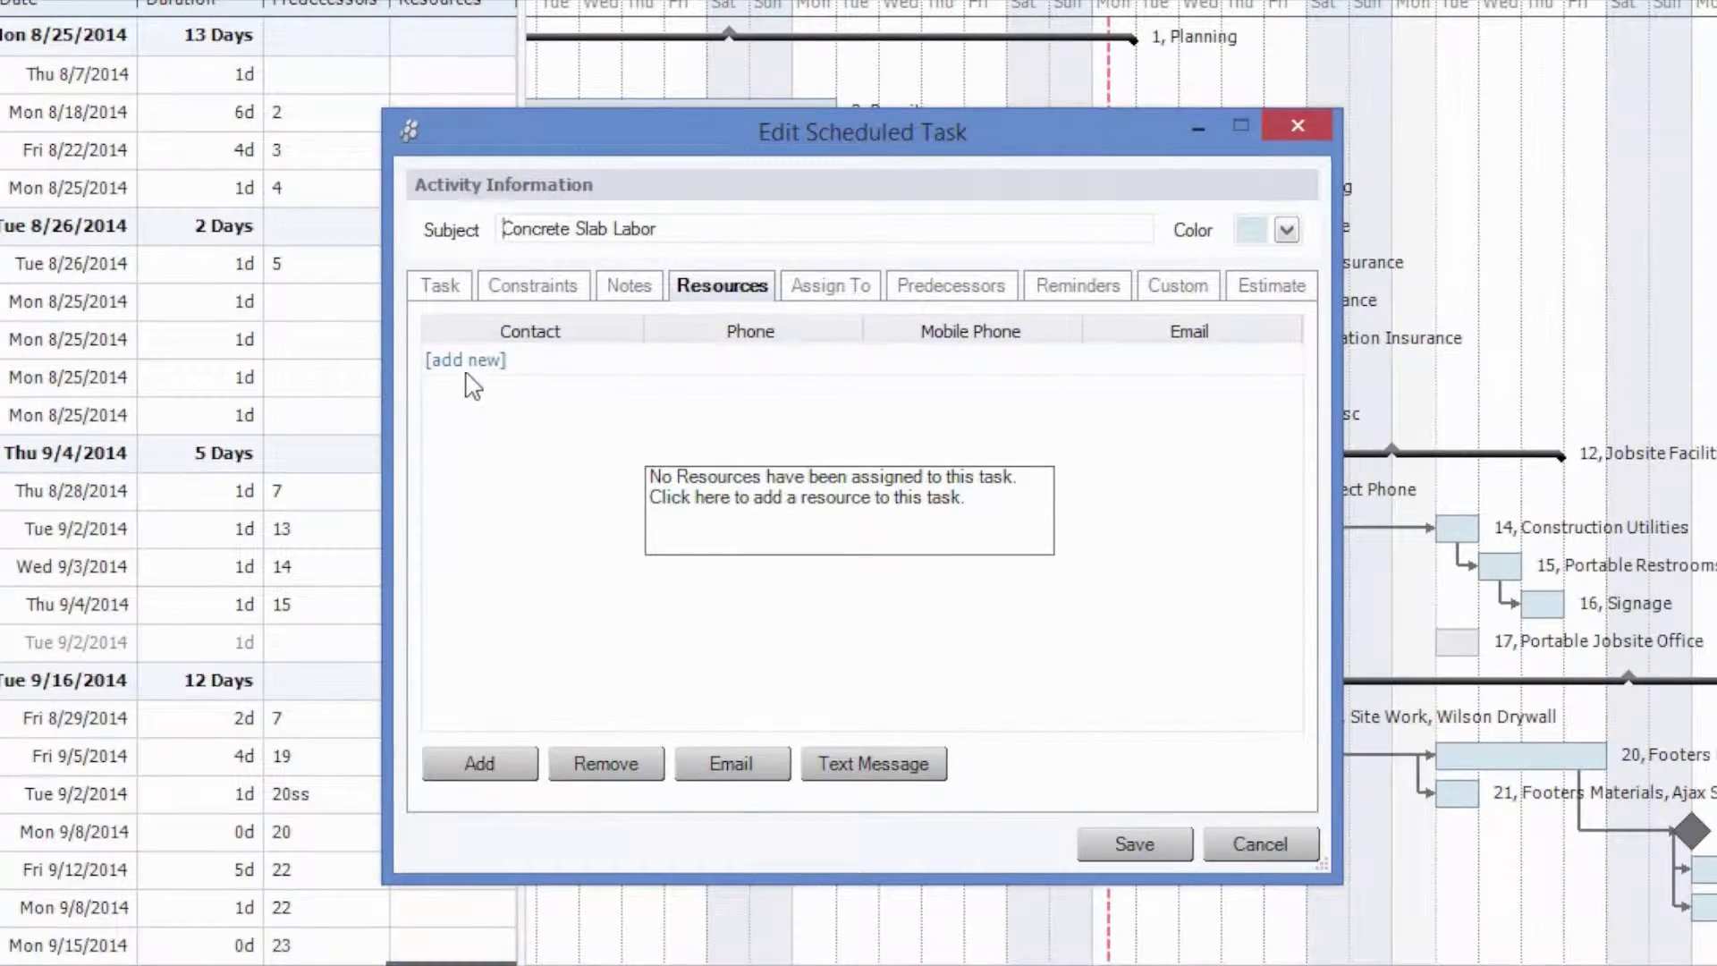
left_click(471, 363)
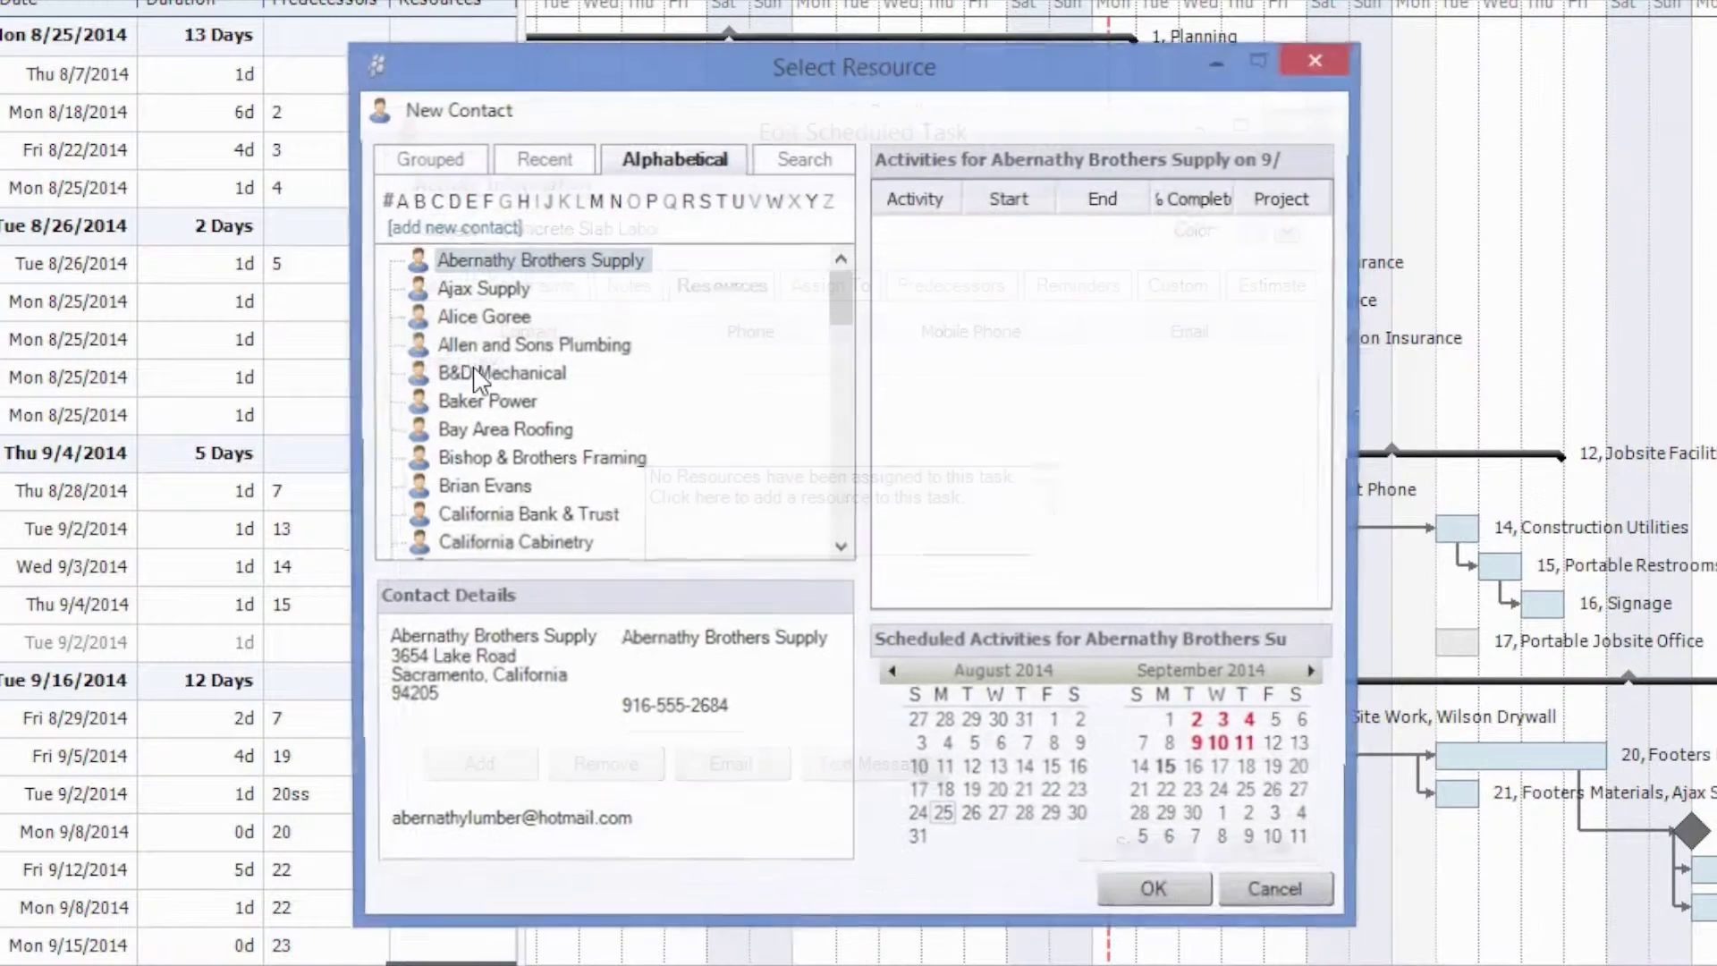
left_click_drag(847, 310, 840, 429)
left_click(552, 465)
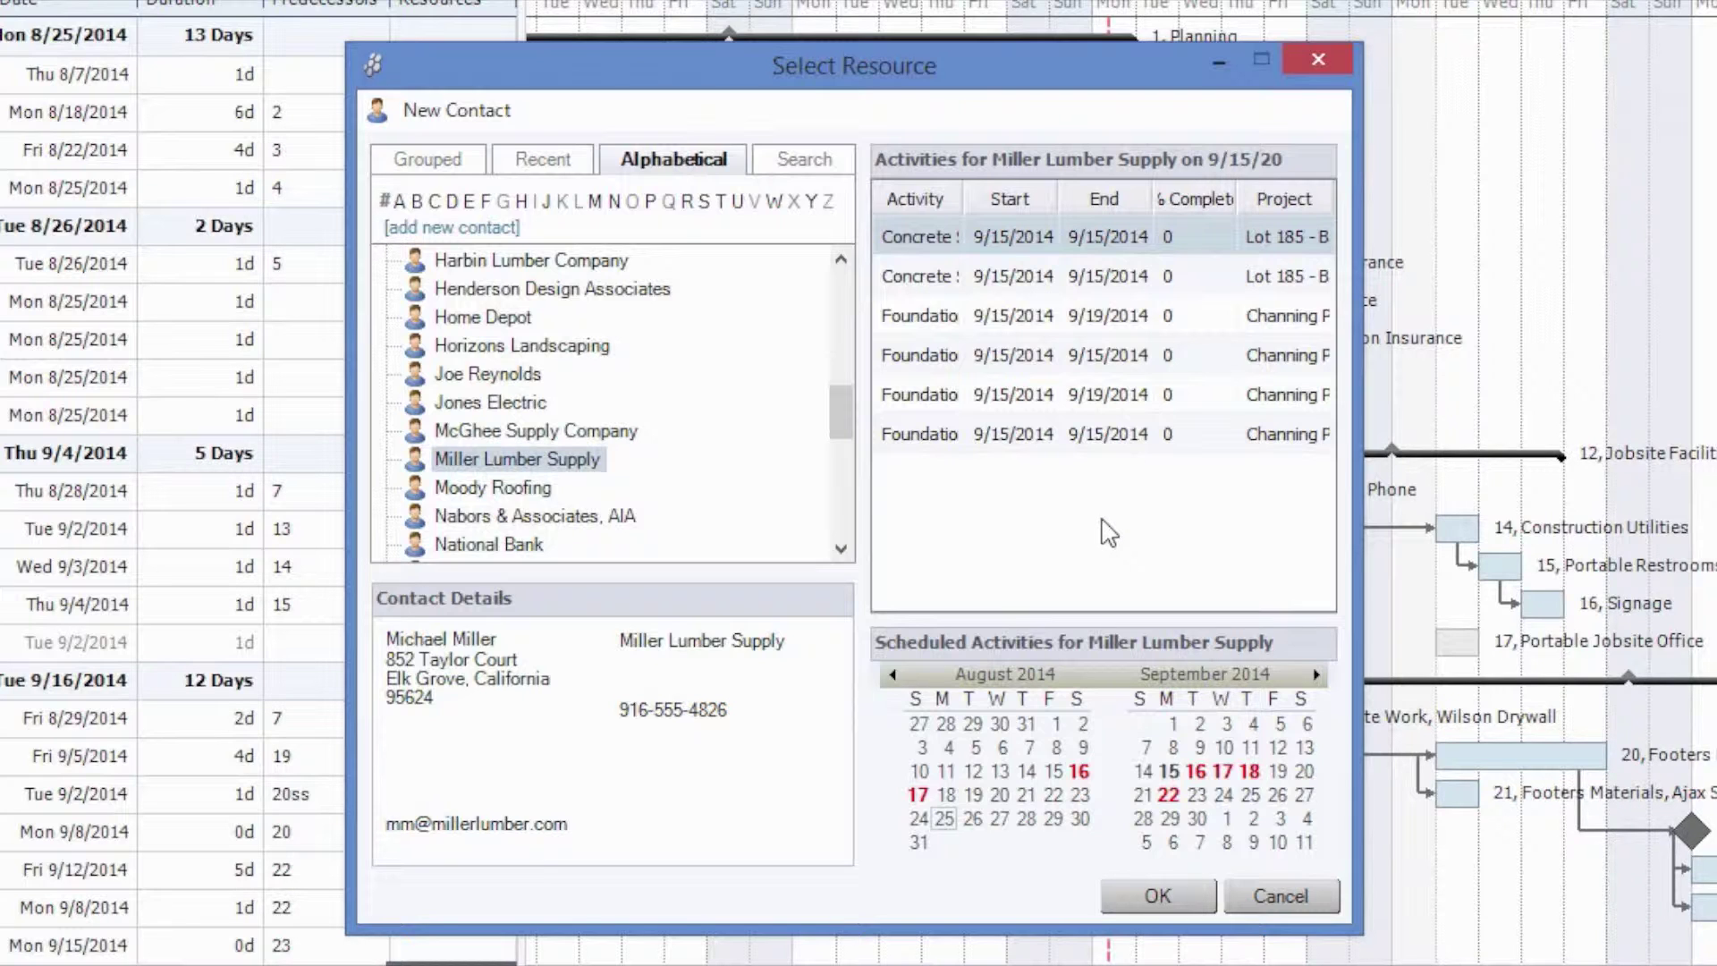
left_click(1197, 771)
left_click(1222, 772)
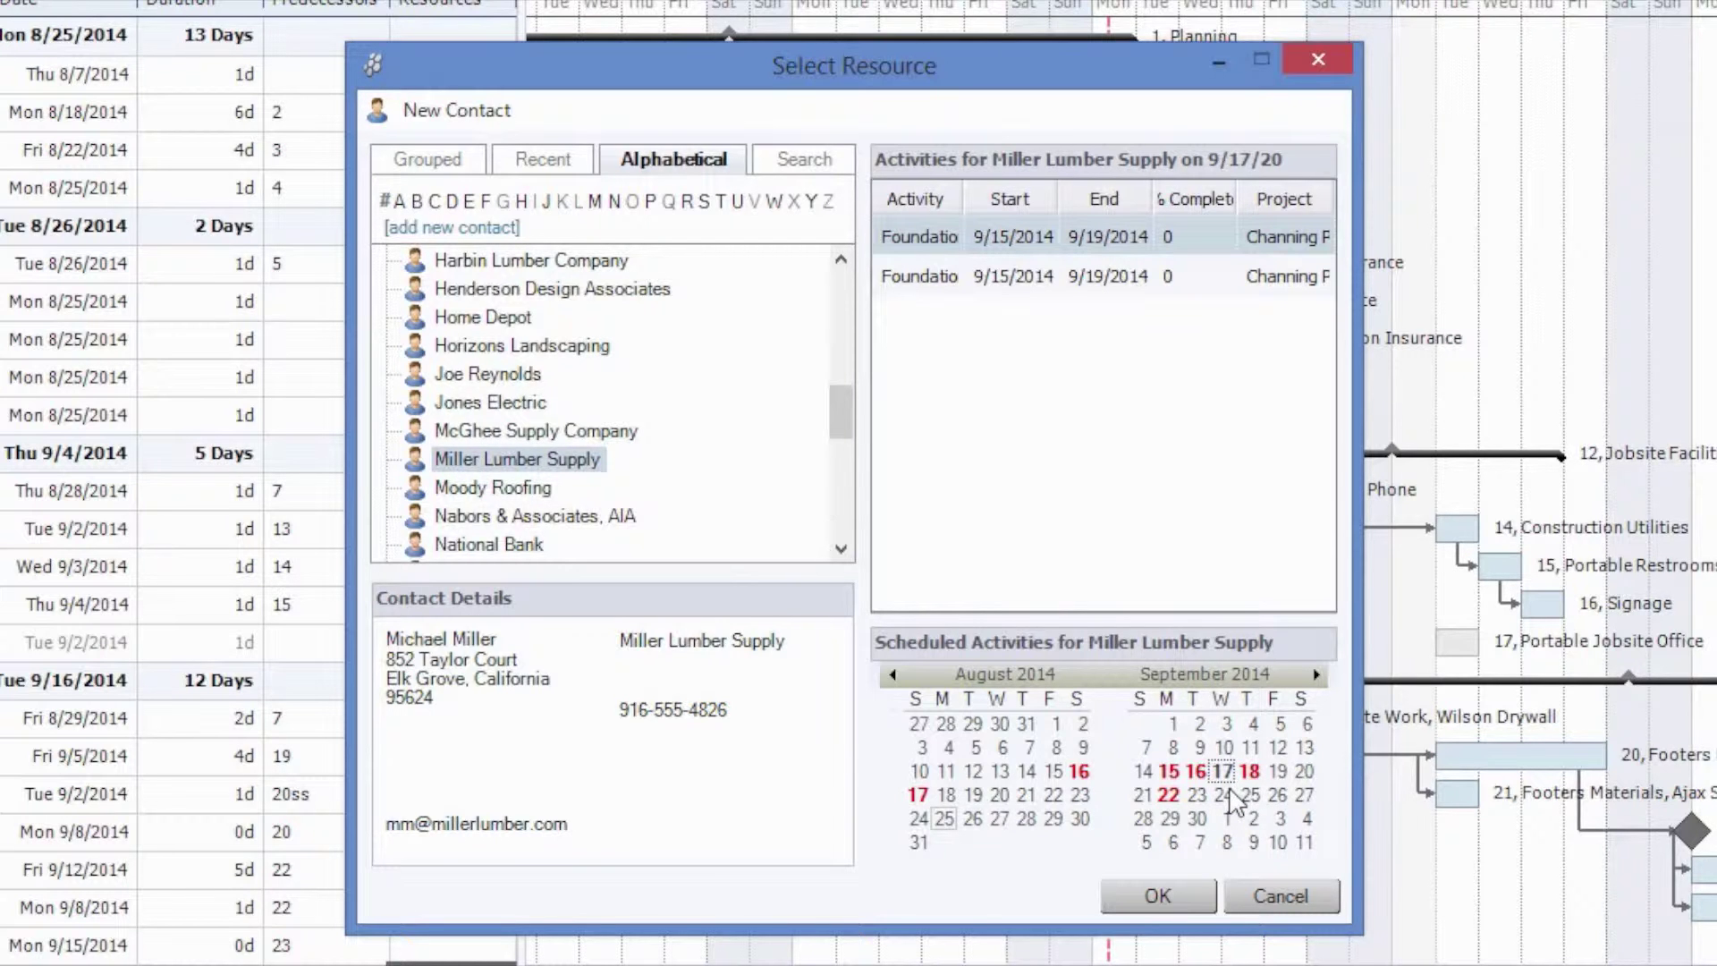
Step: Check September 15, then accept Miller Lumber Supply despite the certificate and conflict warnings
left_click(1167, 771)
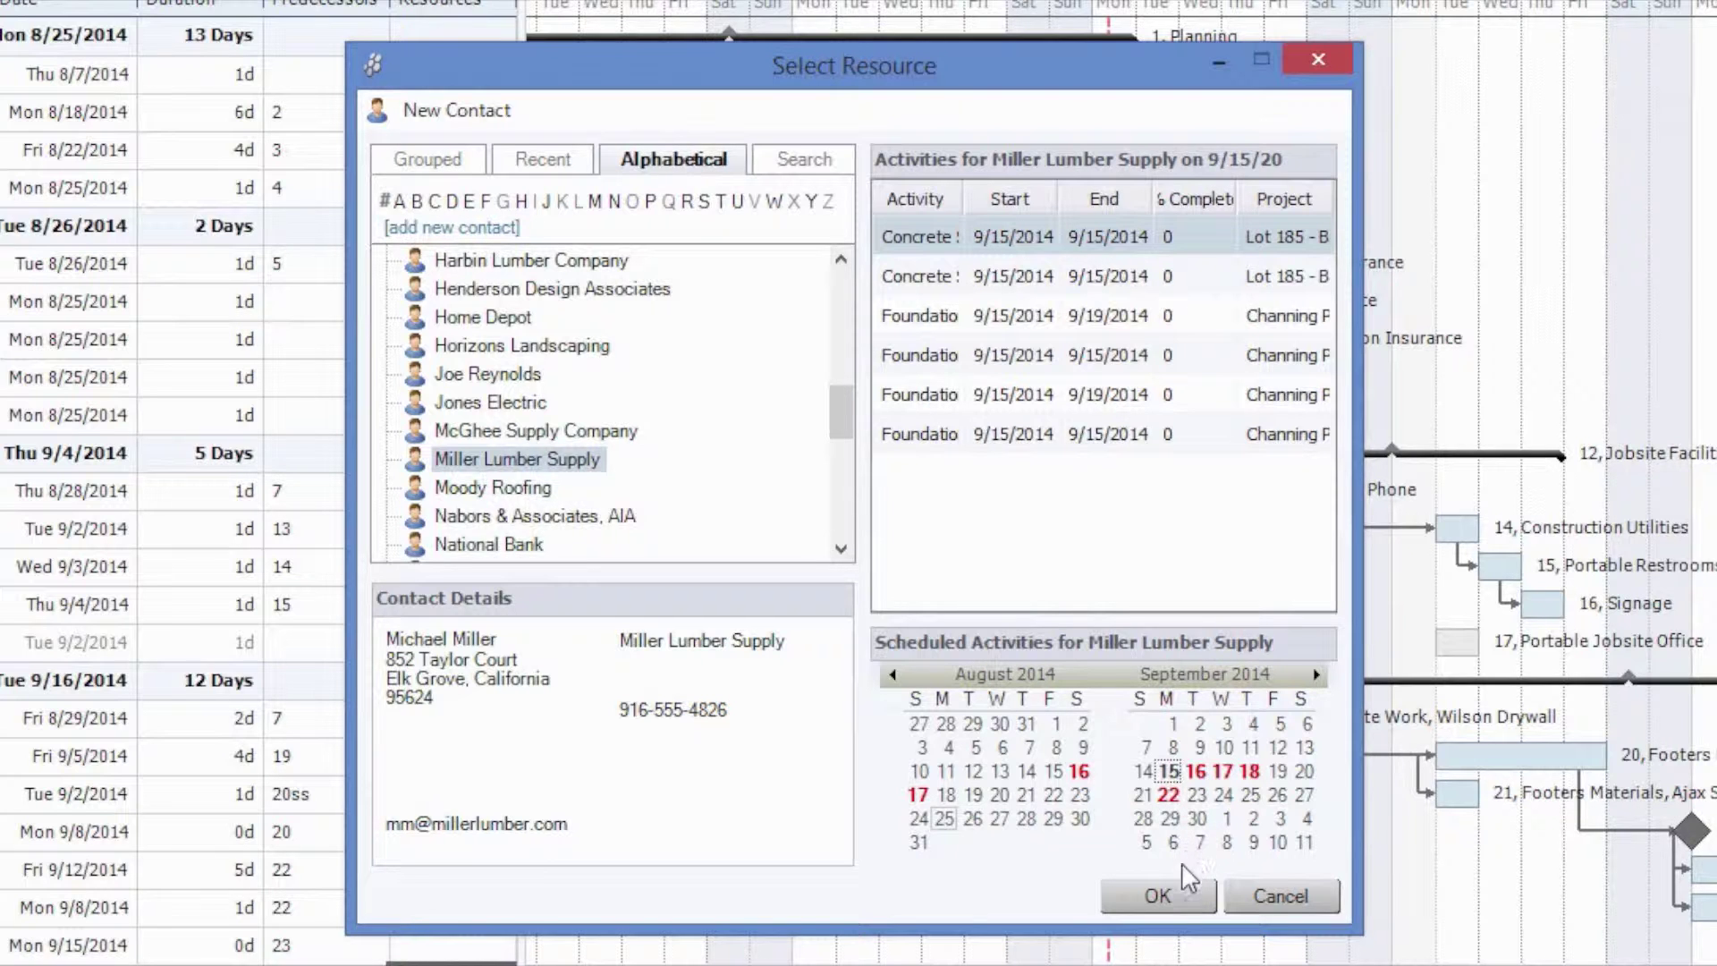
left_click(1158, 896)
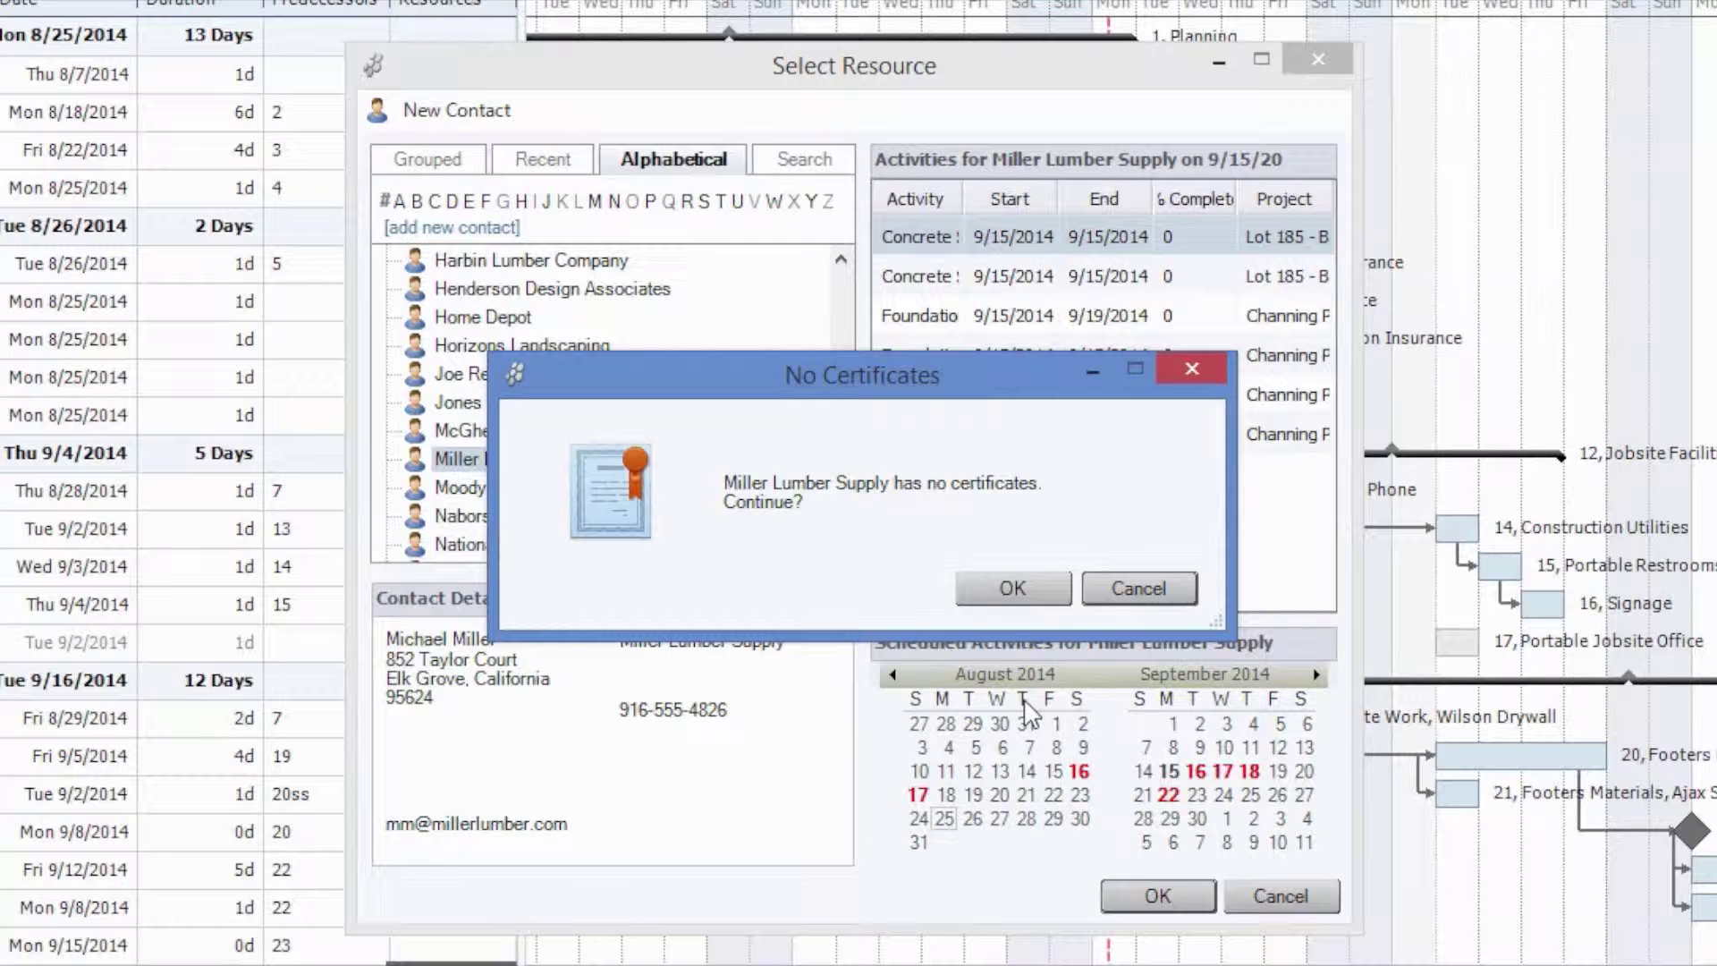
left_click(1010, 603)
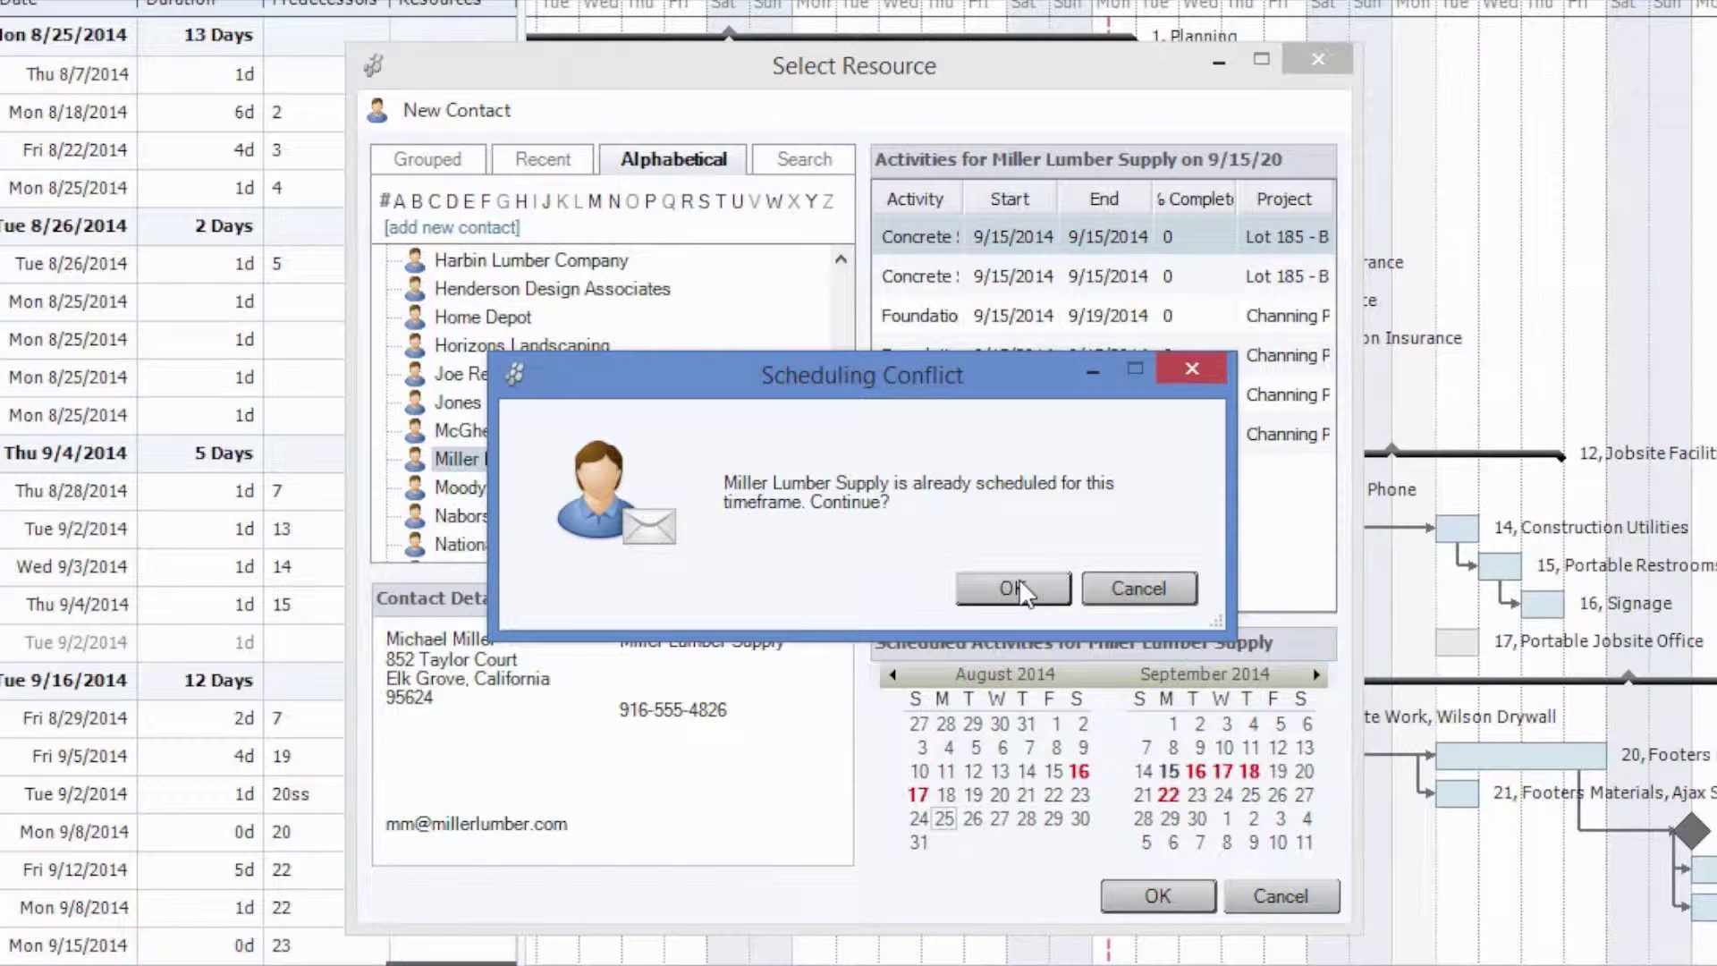
left_click(1020, 583)
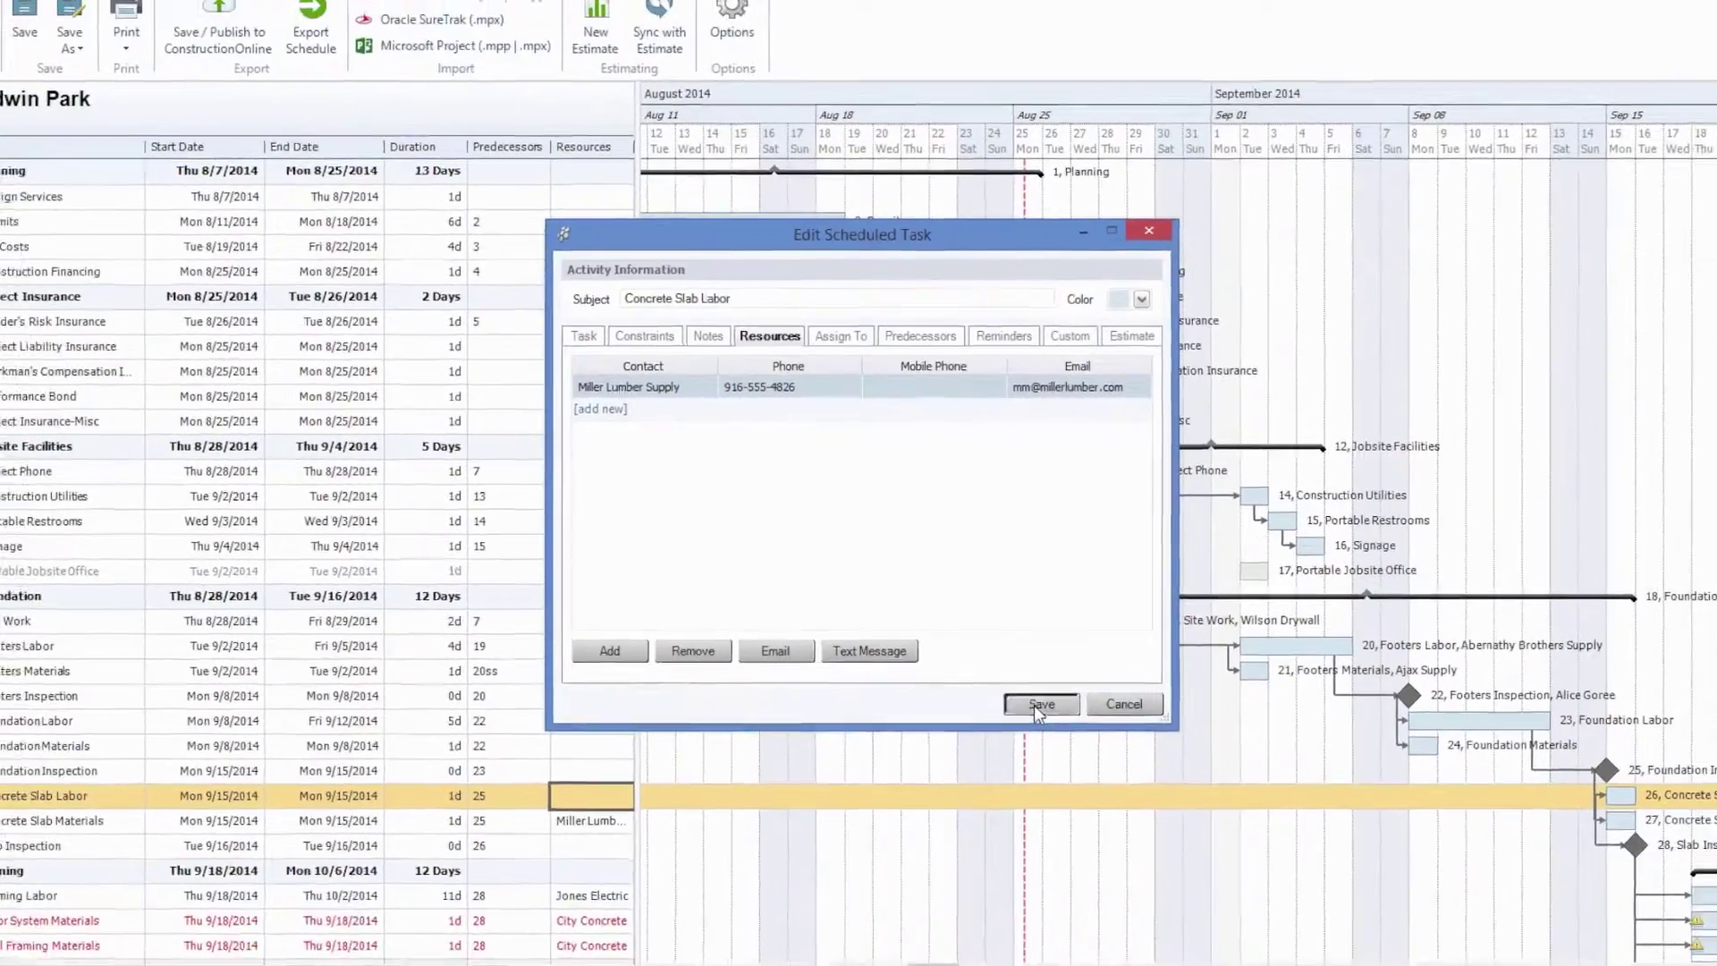
Step: Save the Concrete Slab Labor task with Miller Lumber Supply assigned
left_click(1037, 705)
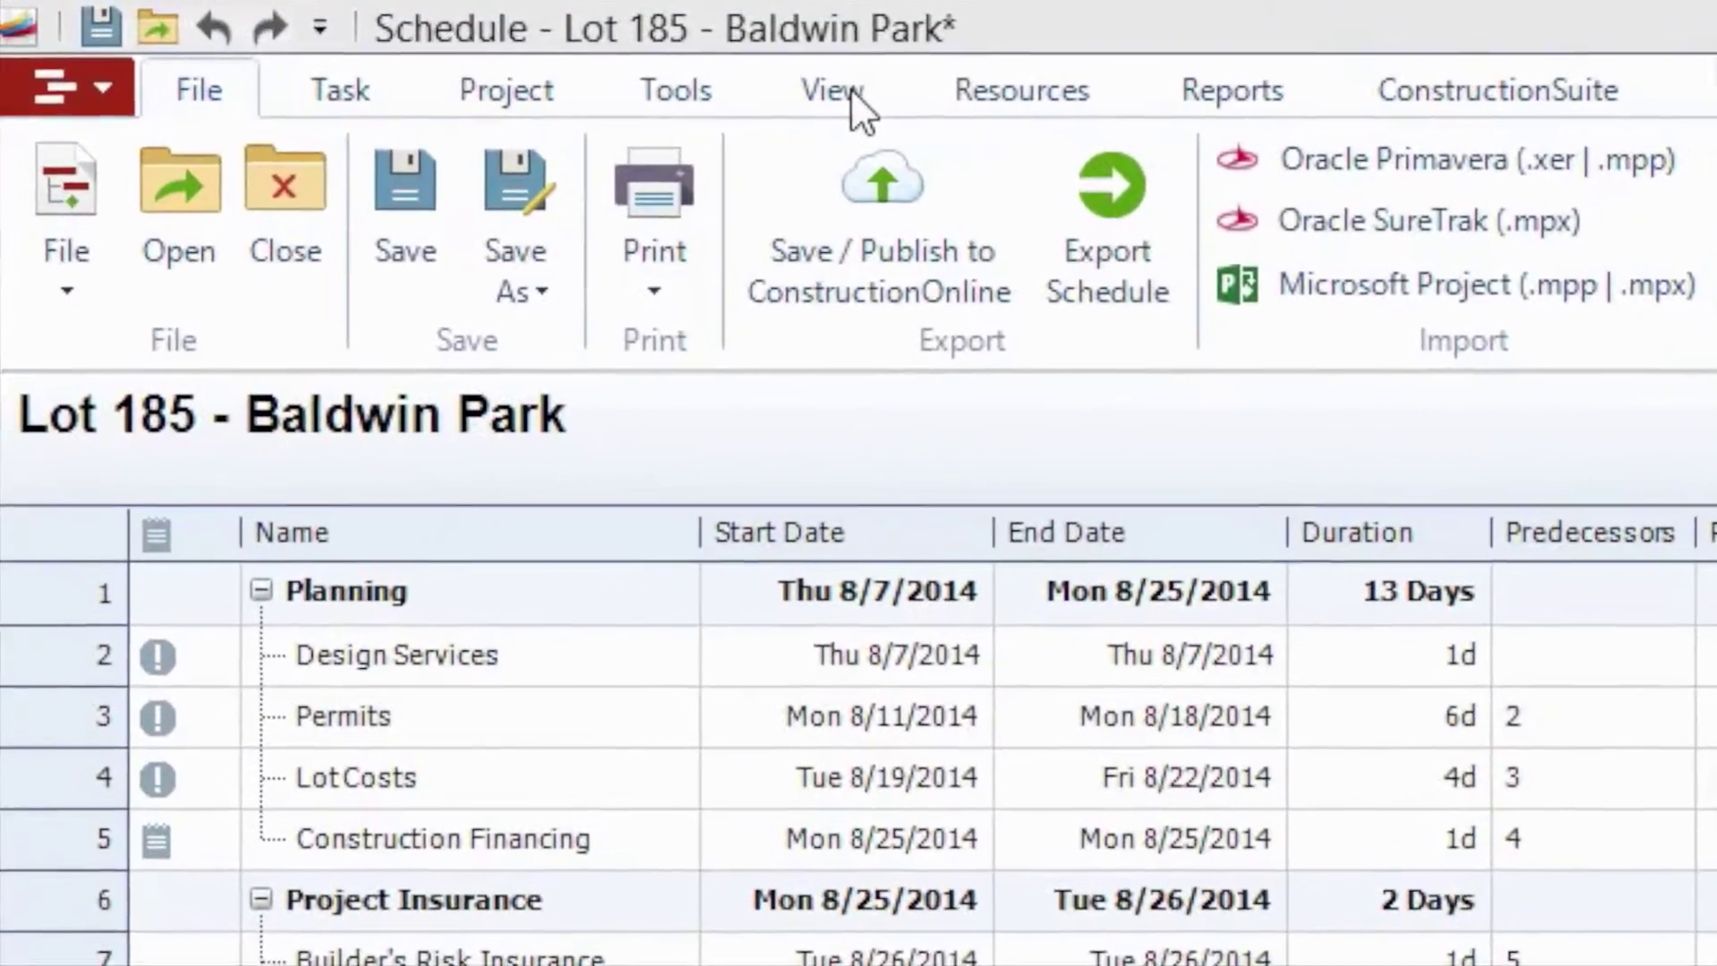
Step: Limit the schedule to resource conflicts and bring up the Filter By Resource list
left_click(669, 72)
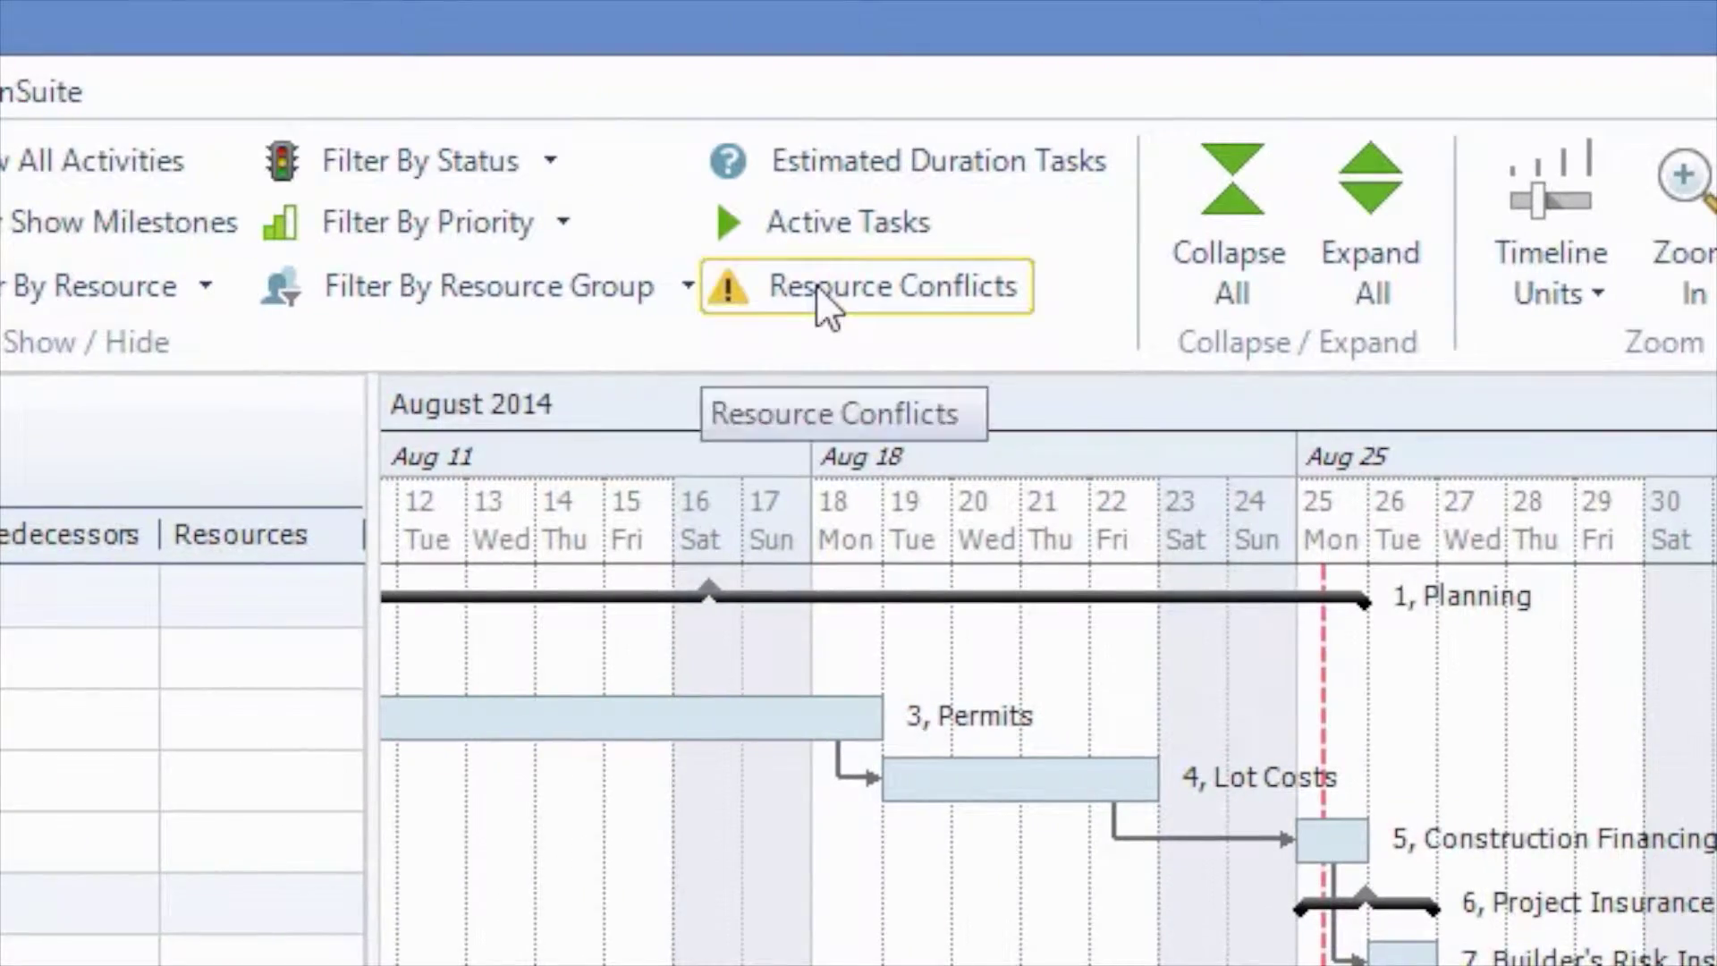
left_click(823, 295)
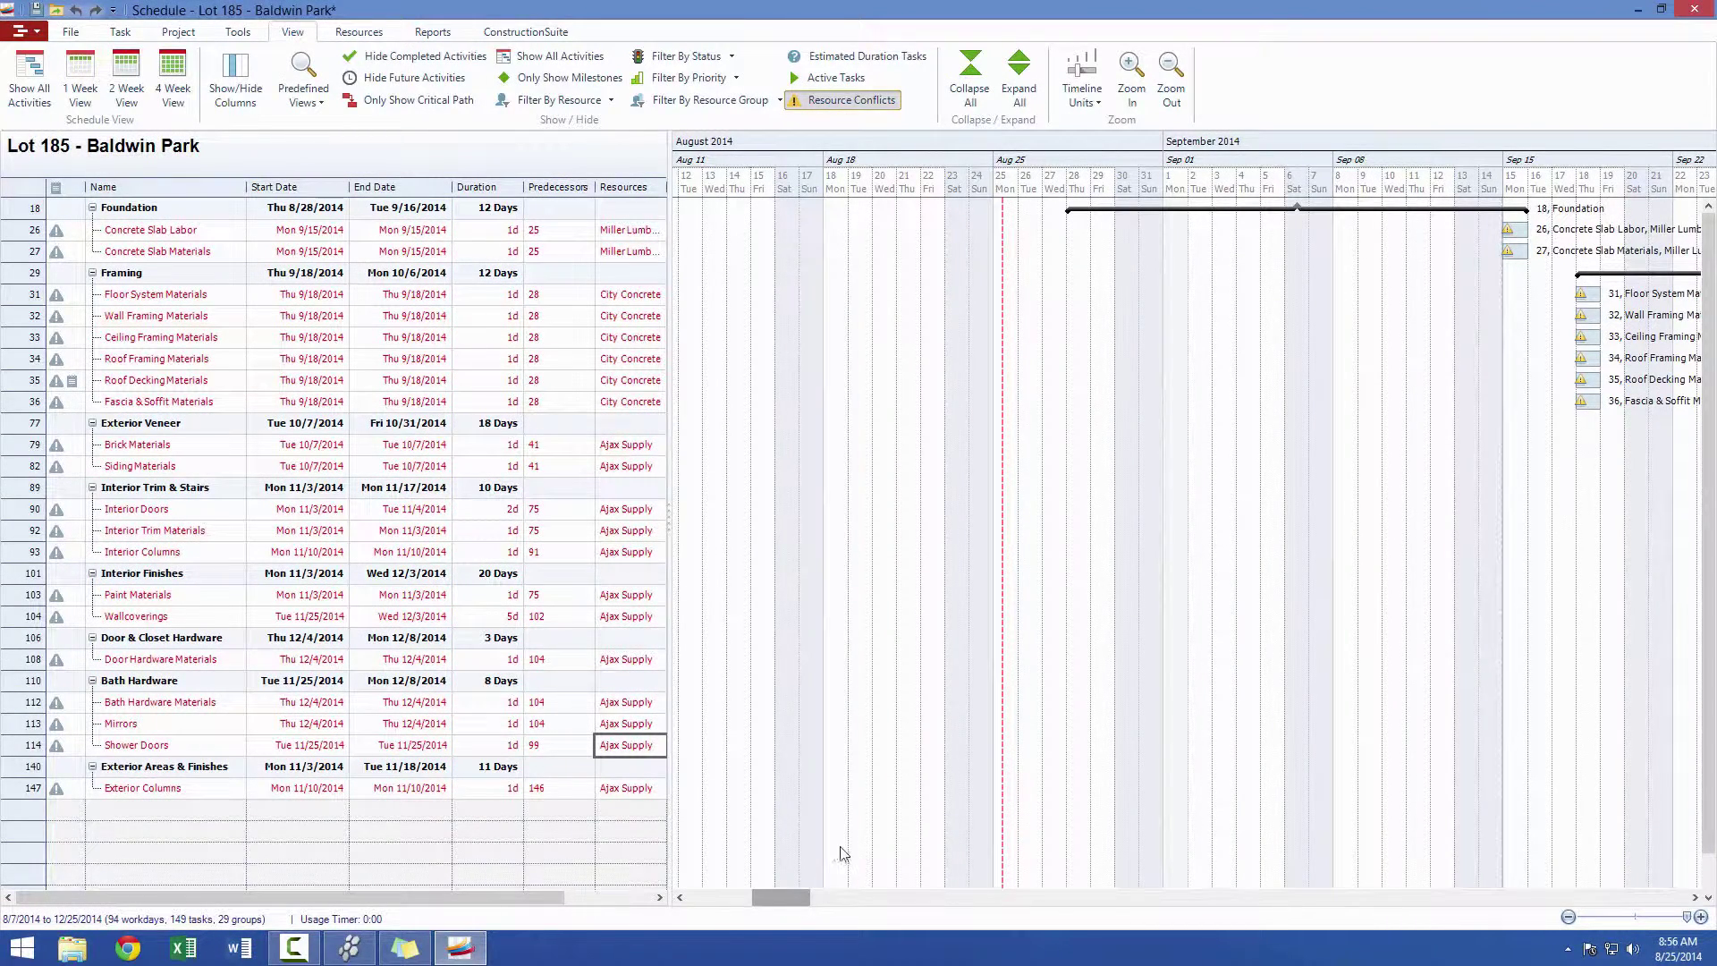
left_click_drag(782, 900, 856, 901)
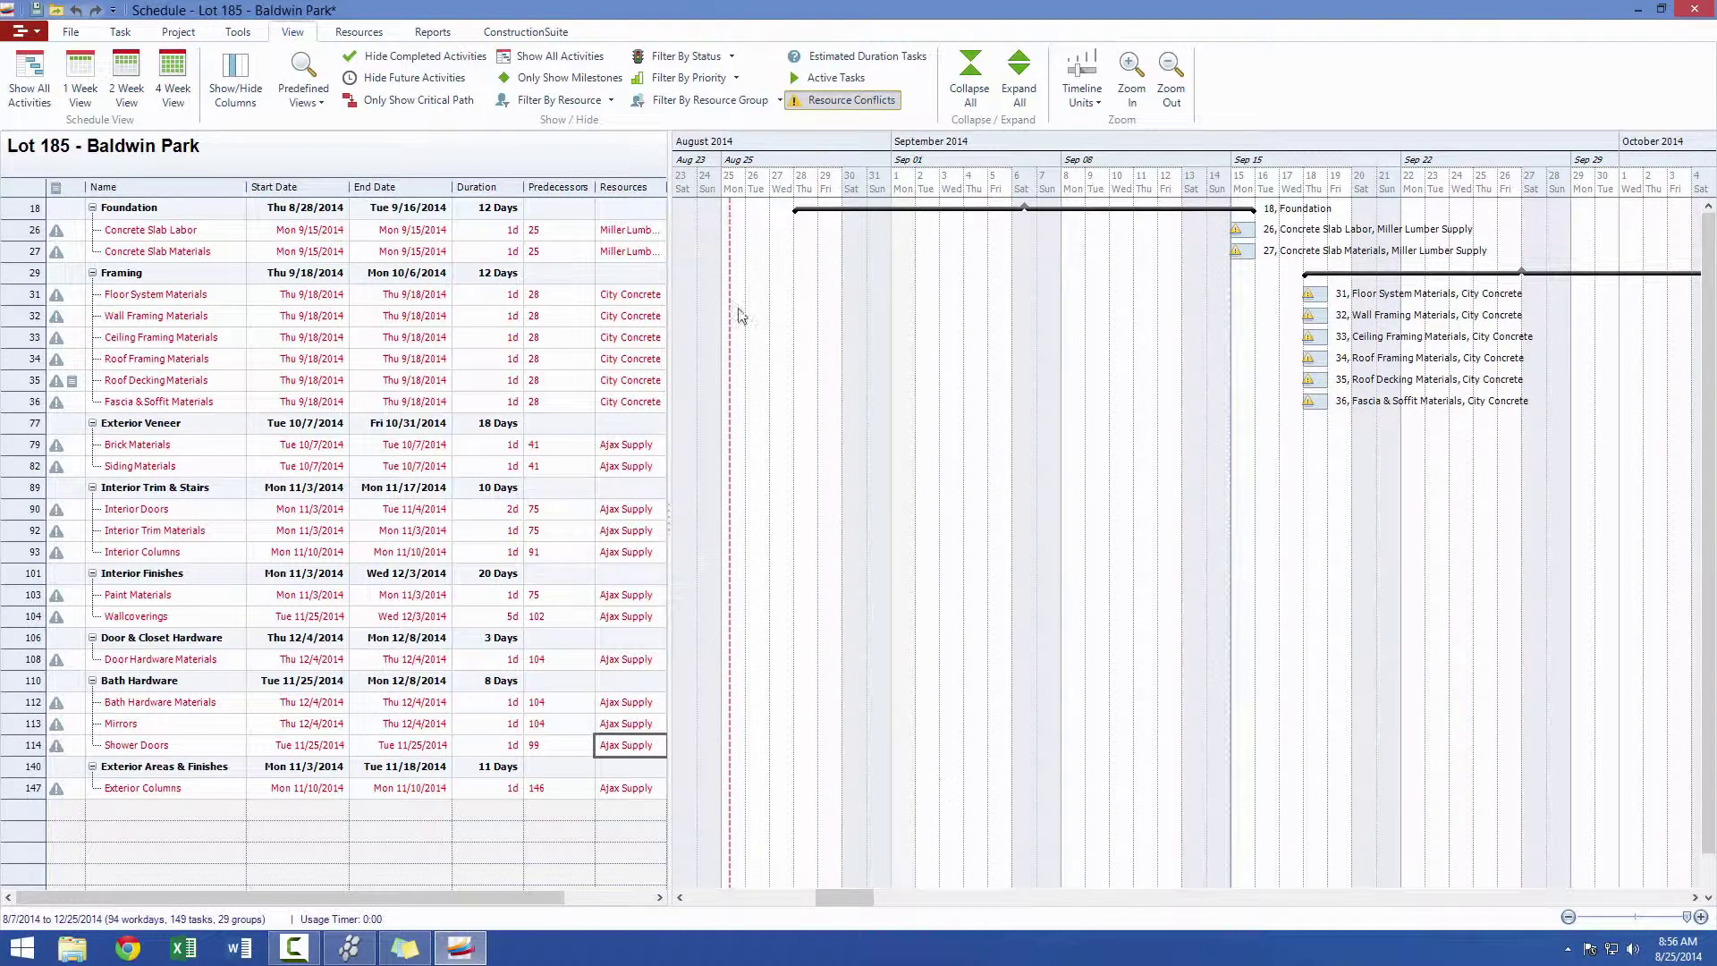
left_click(604, 102)
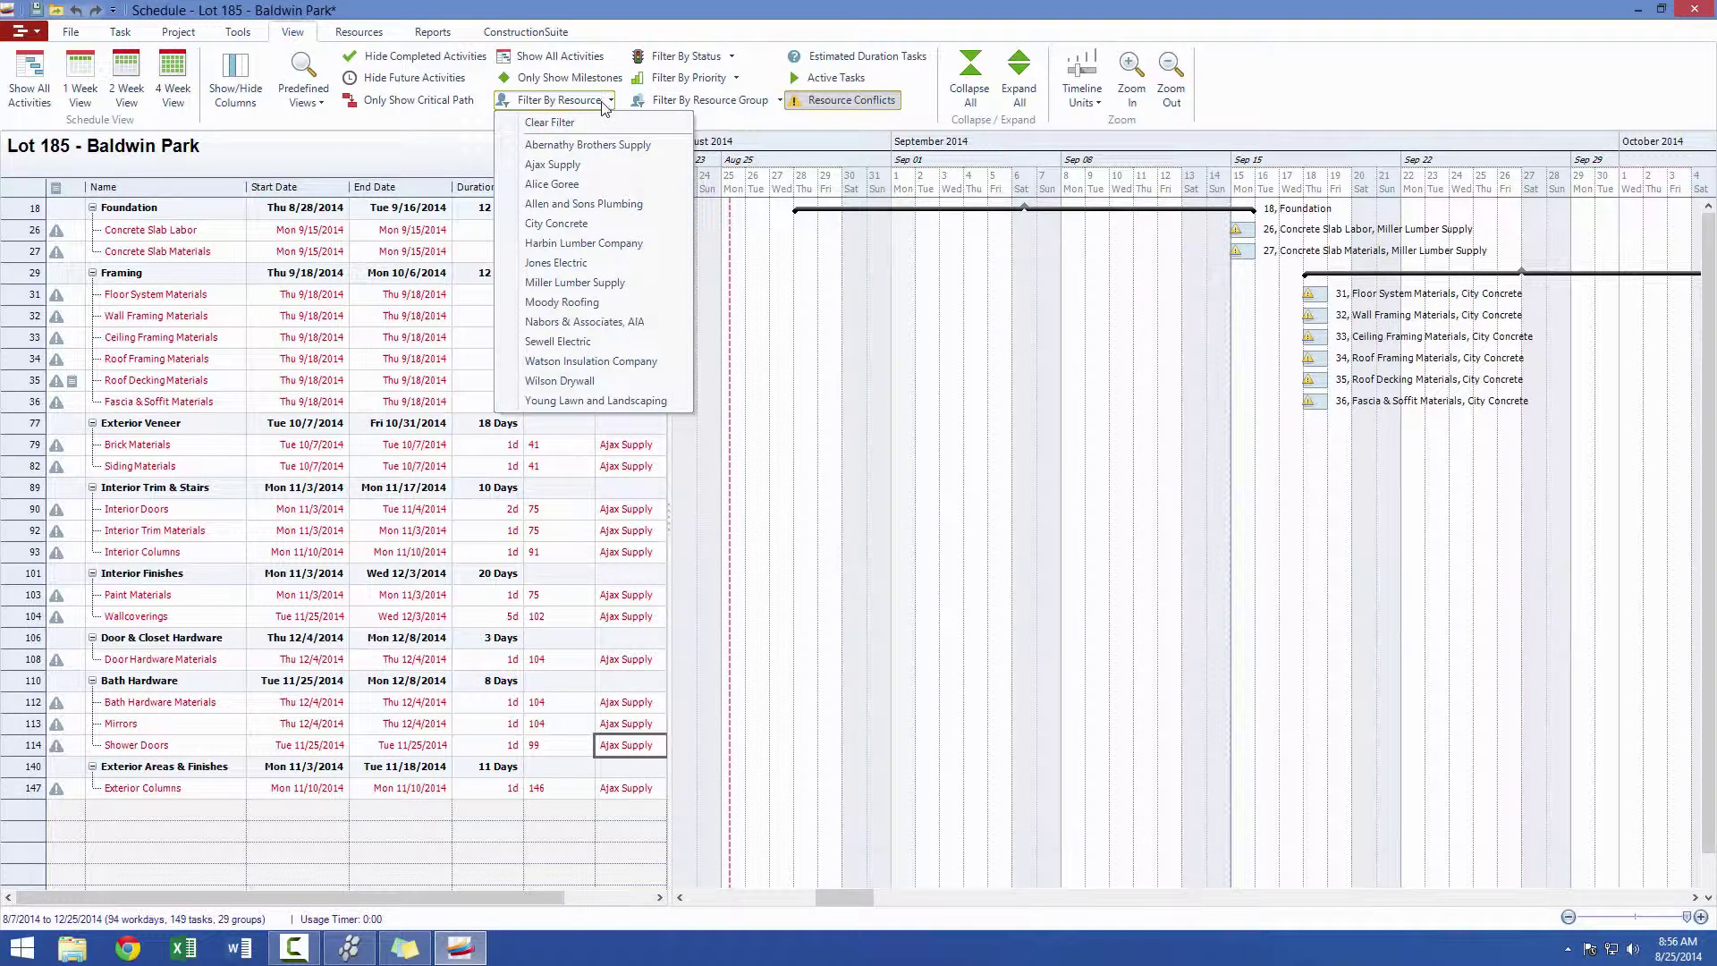
Step: Show Ajax Supply's tasks, then clear the conflict and resource filters to show all activities
left_click(608, 165)
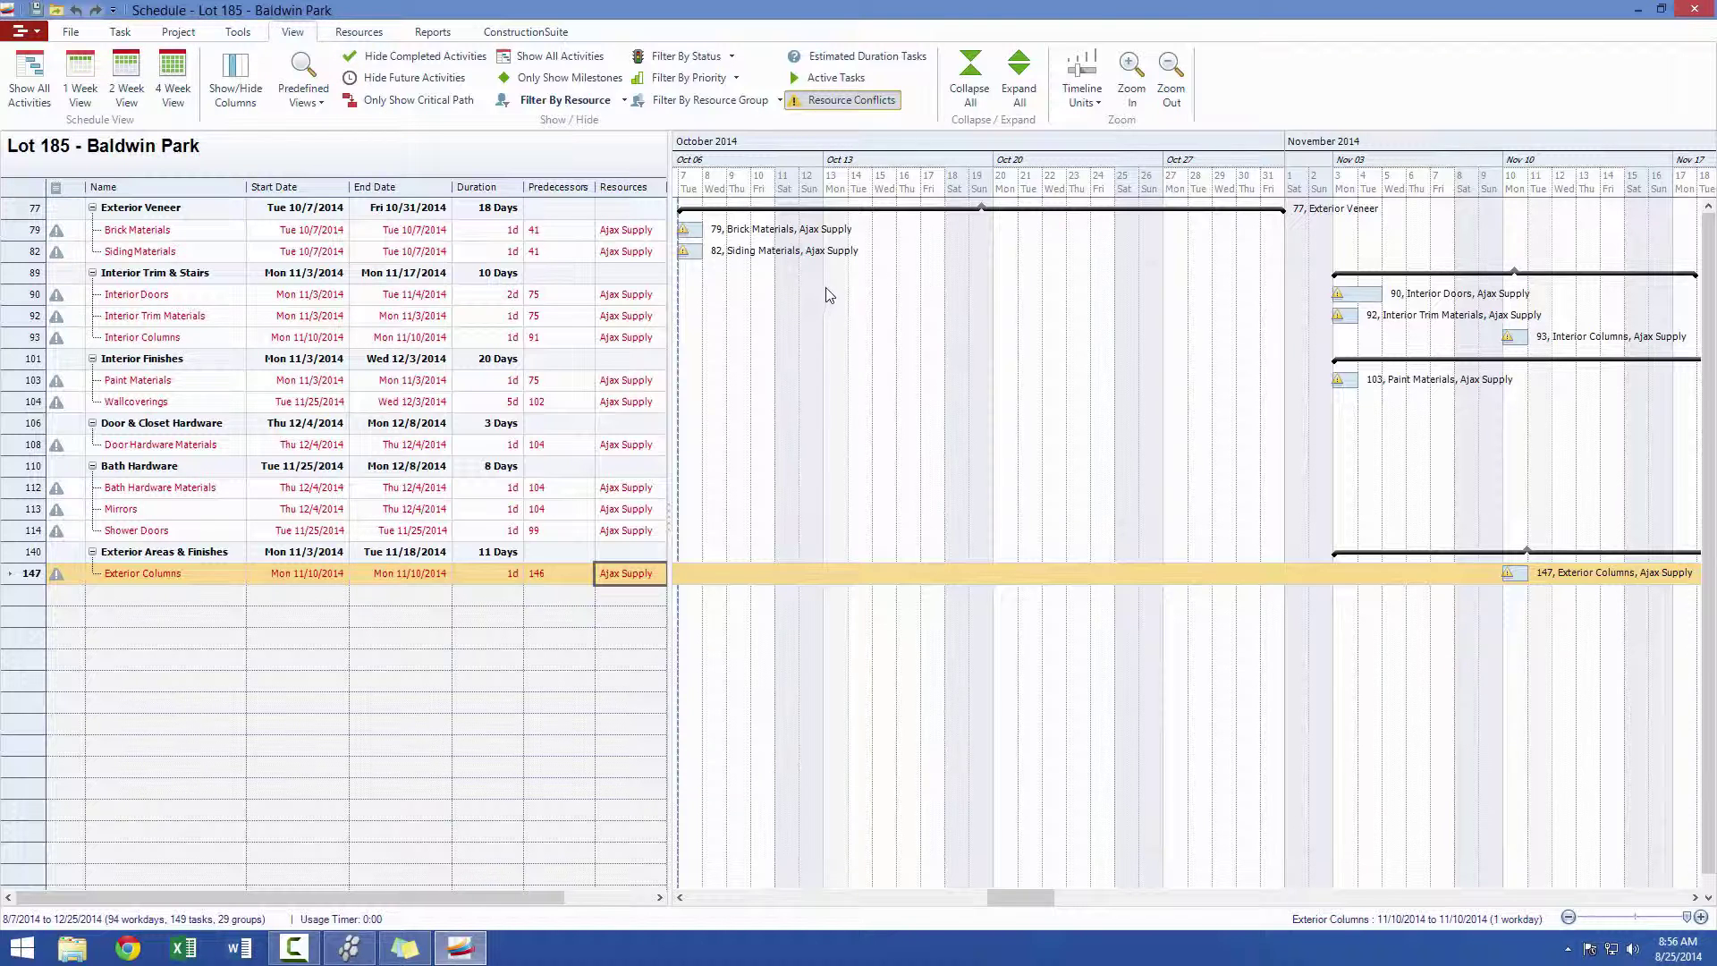
left_click(839, 105)
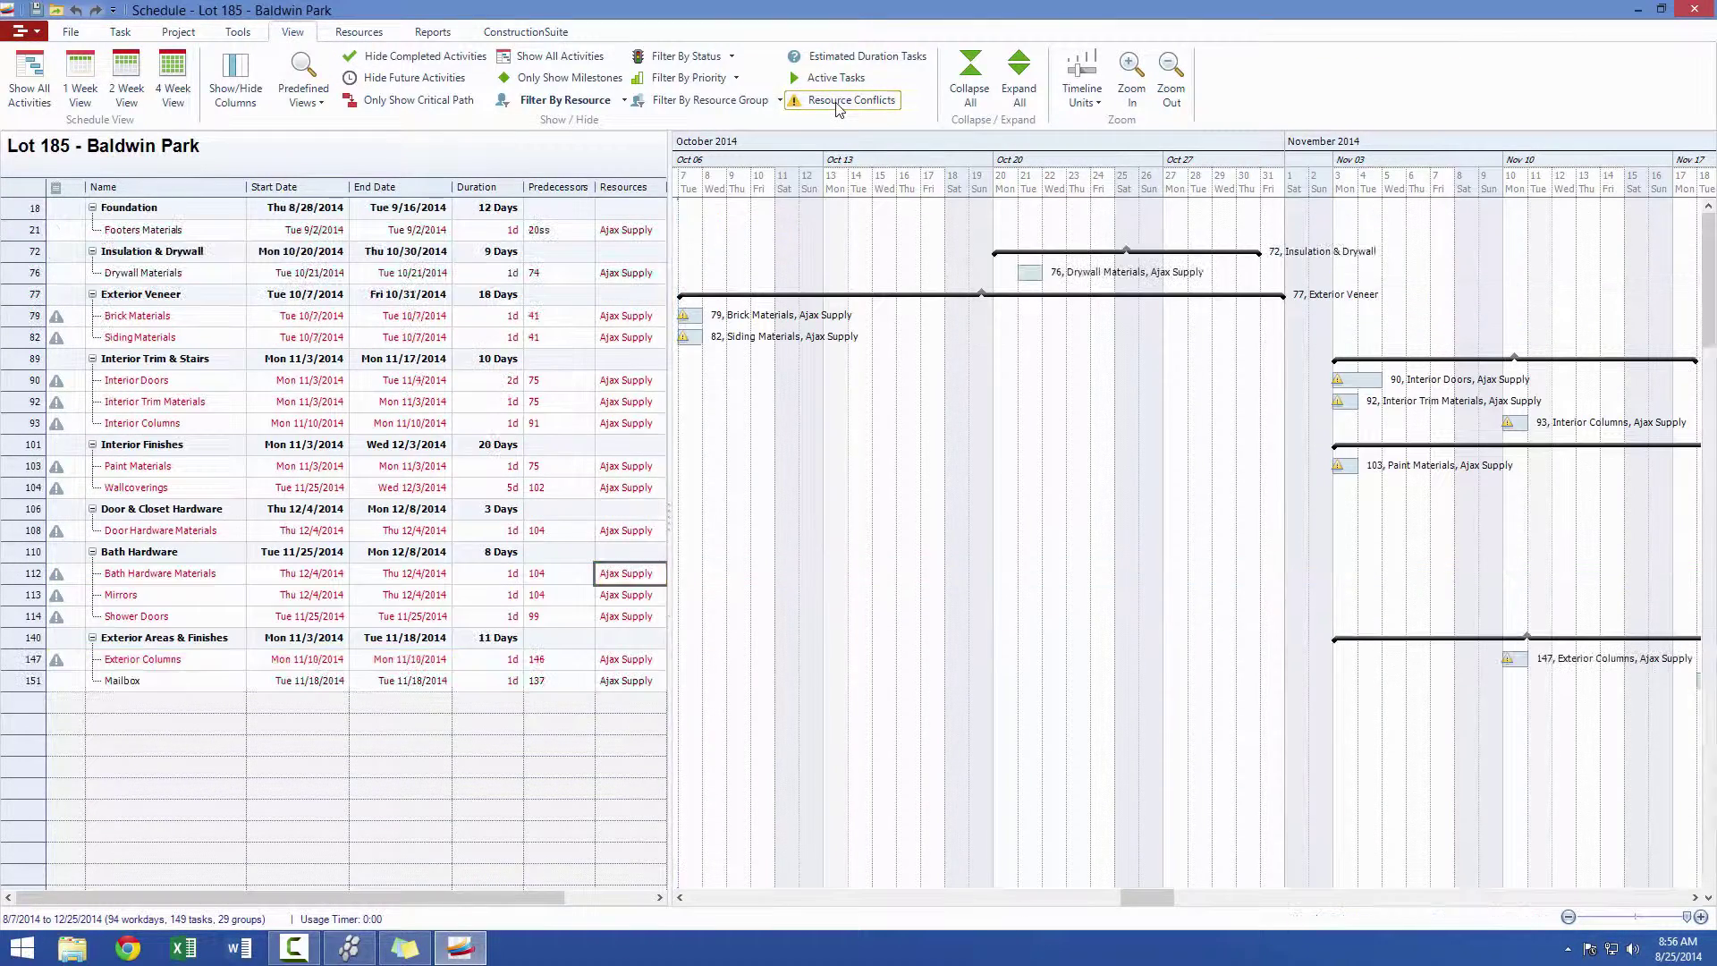
left_click(616, 102)
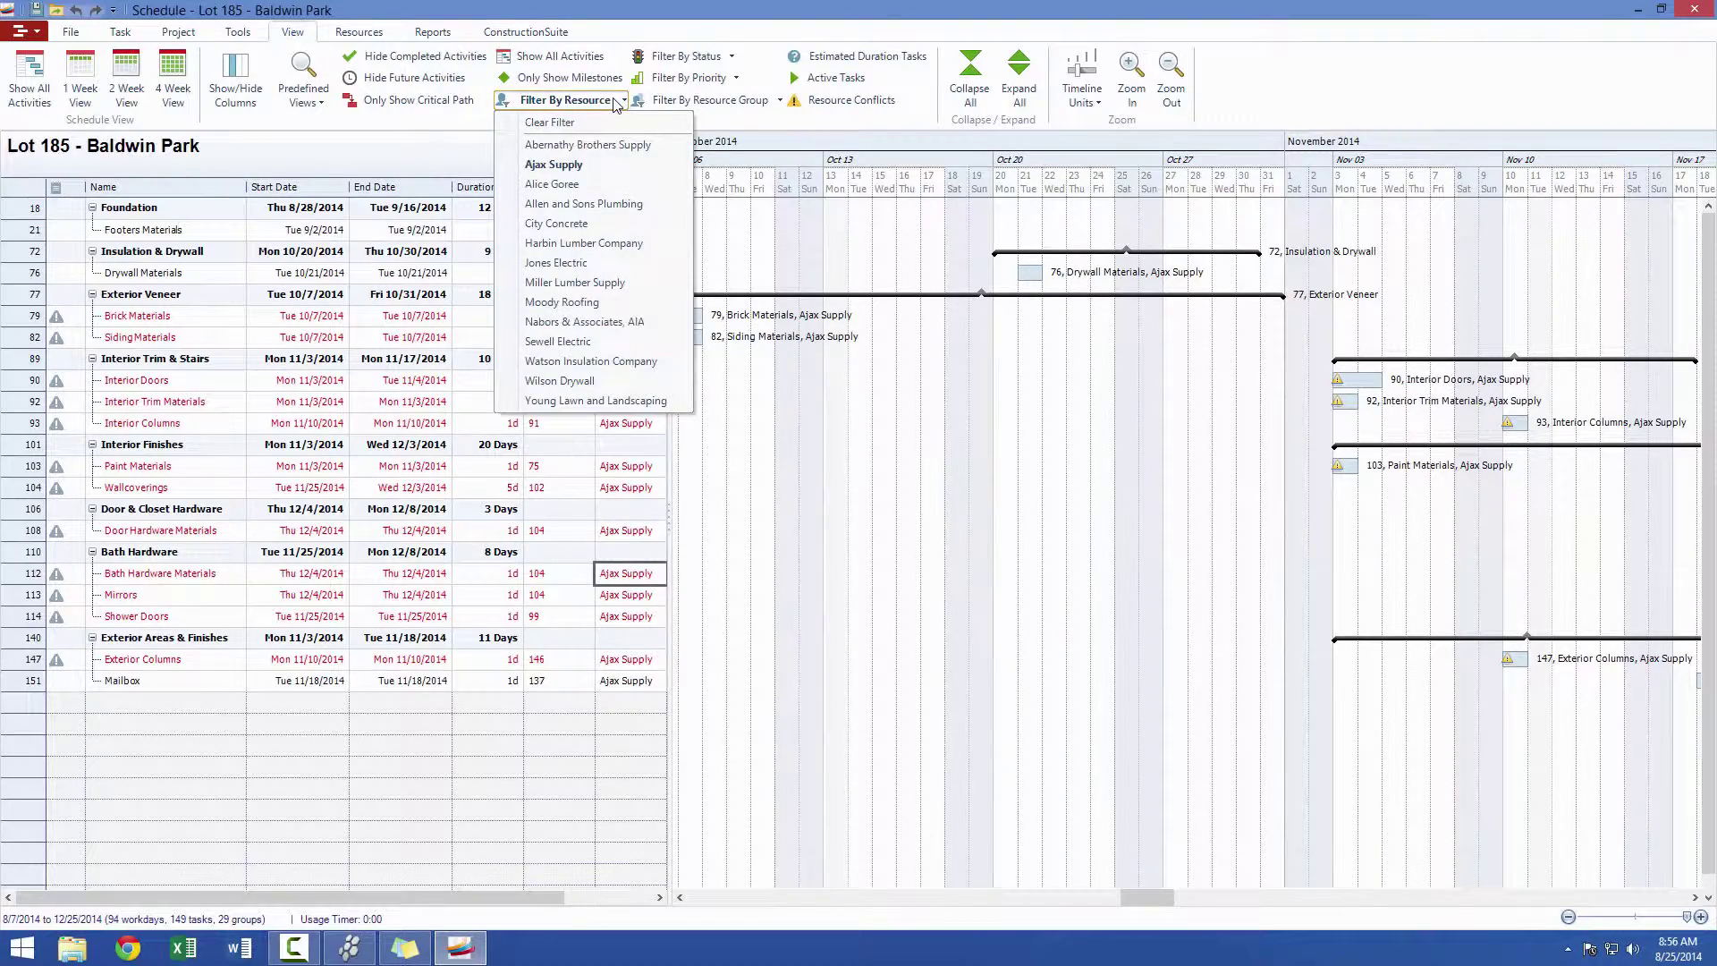
left_click(574, 123)
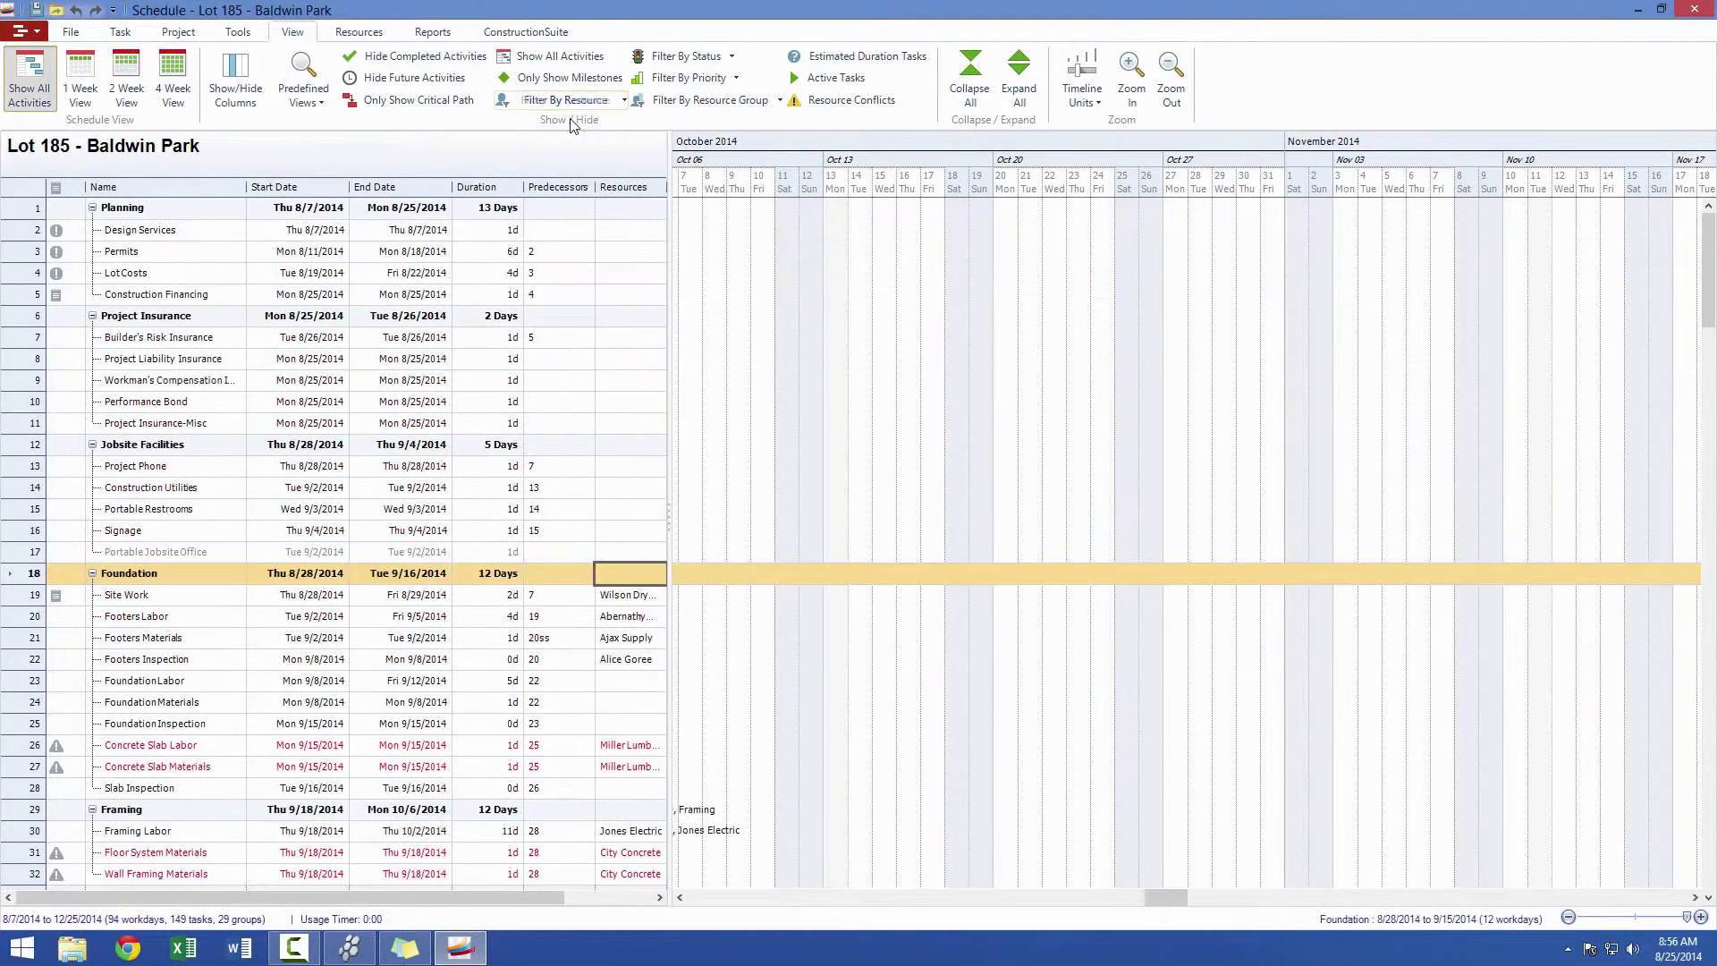
left_click(1012, 340)
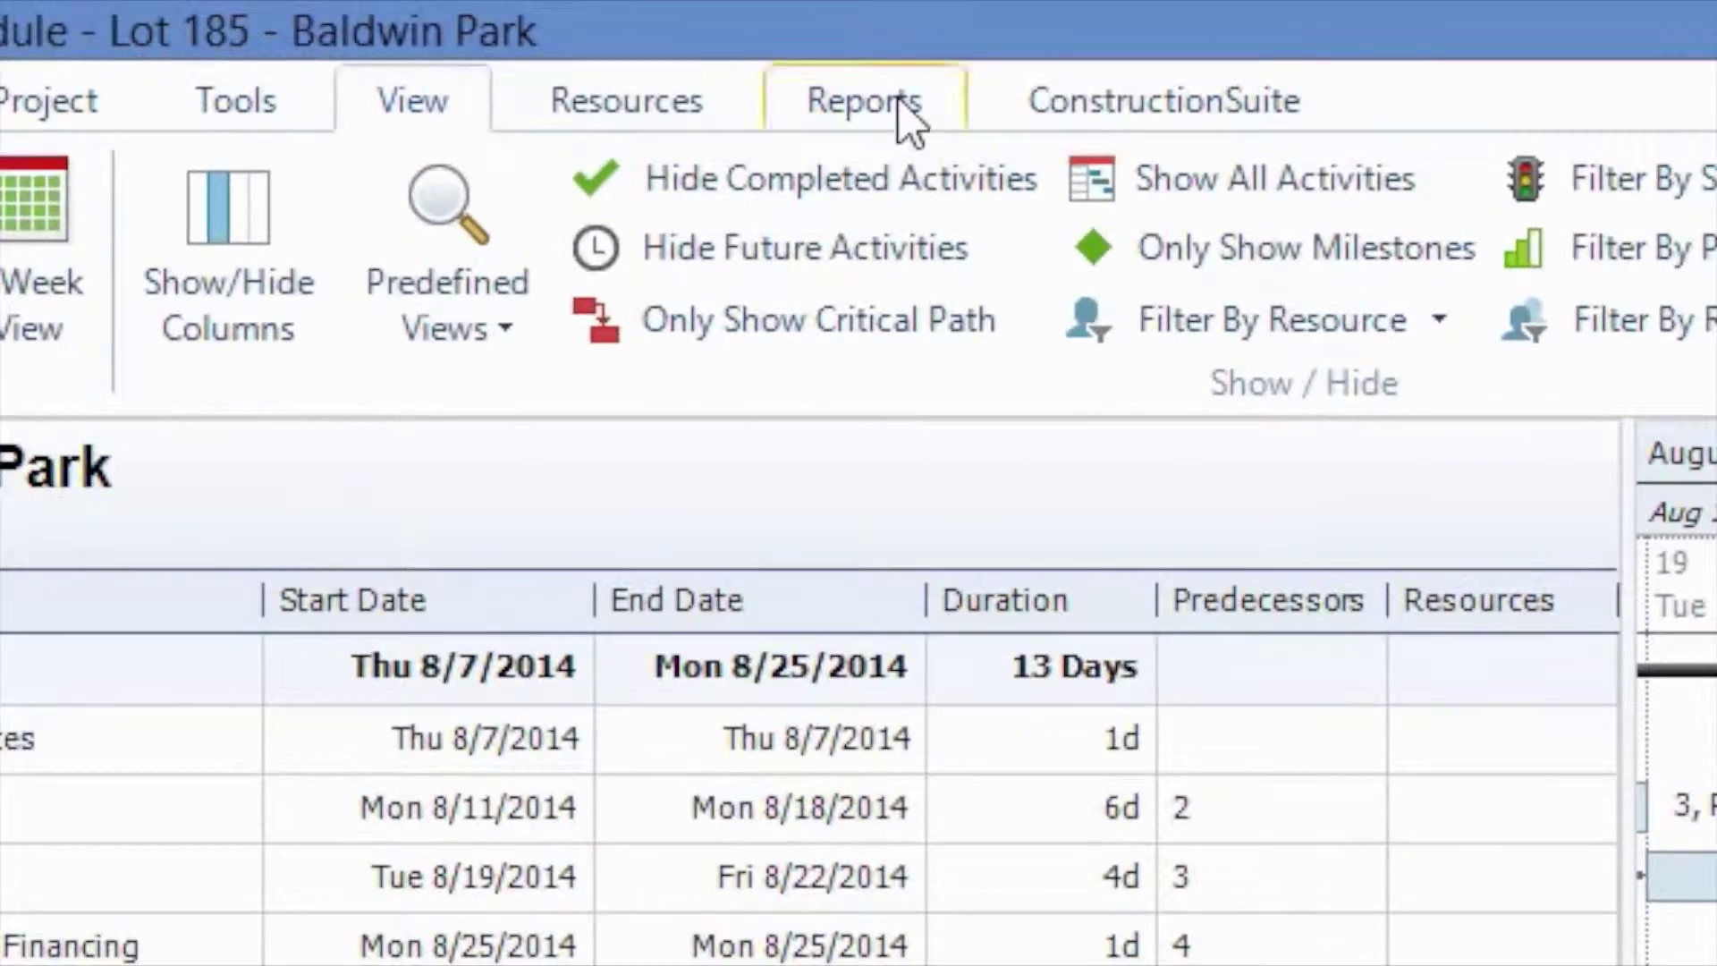
Step: Generate a Scheduling Conflict Report based on the contact Miller Lumber Supply
left_click(901, 106)
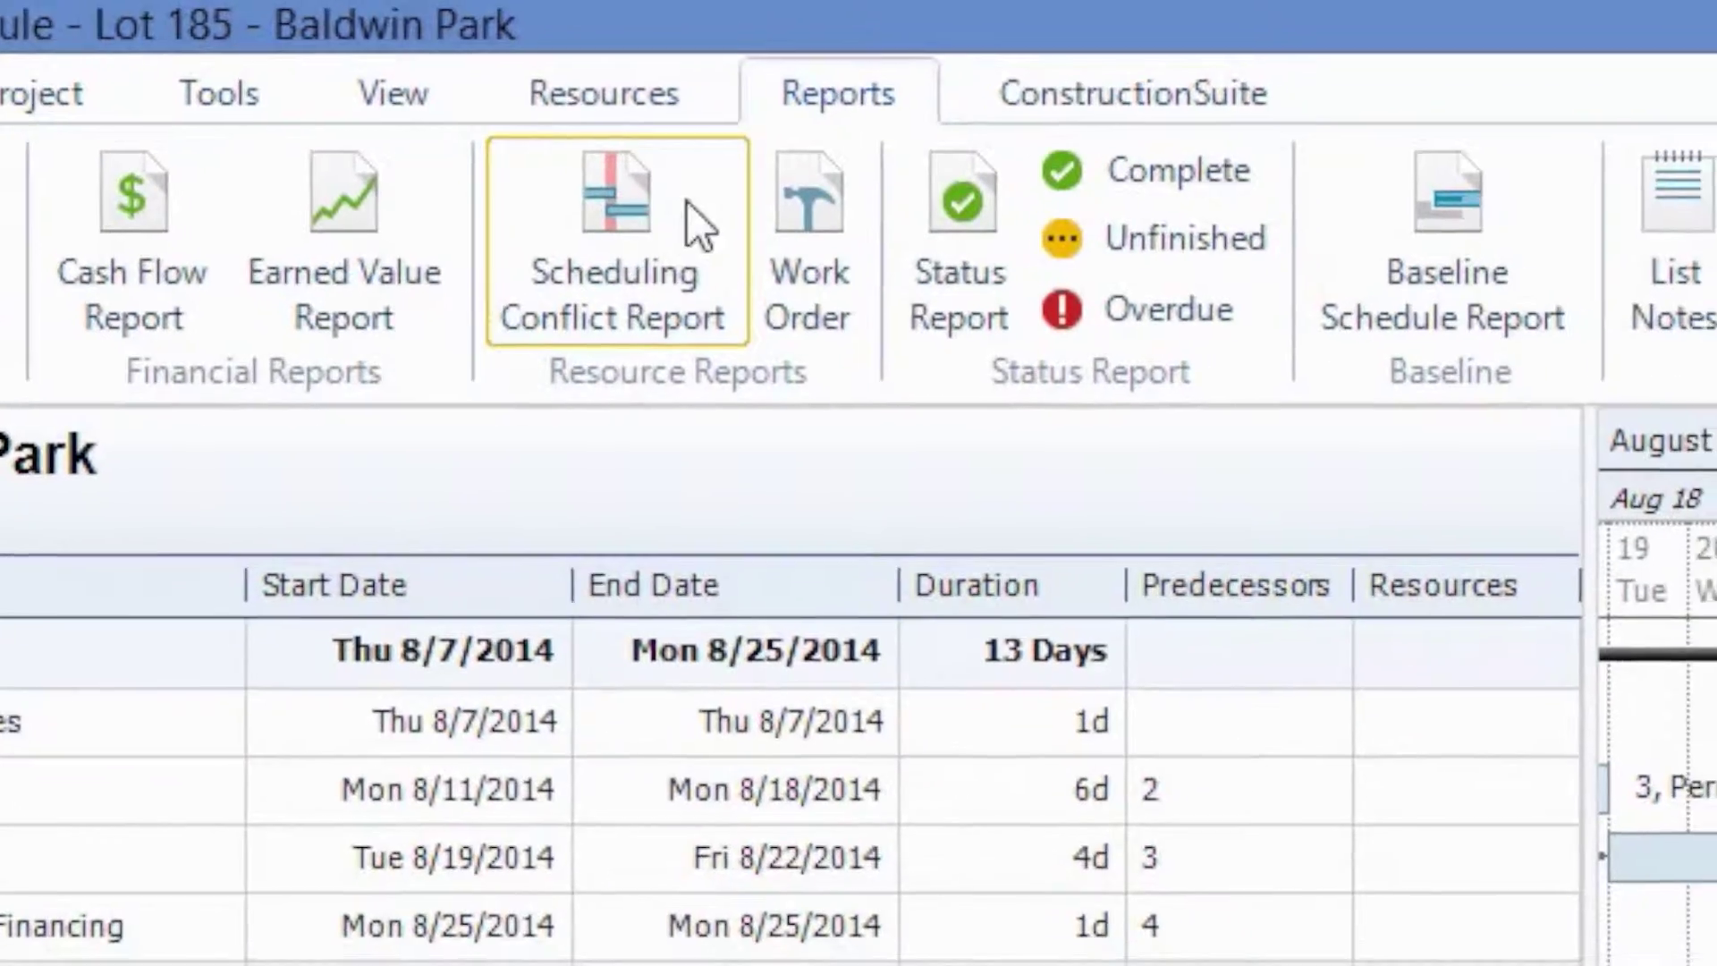
left_click(687, 201)
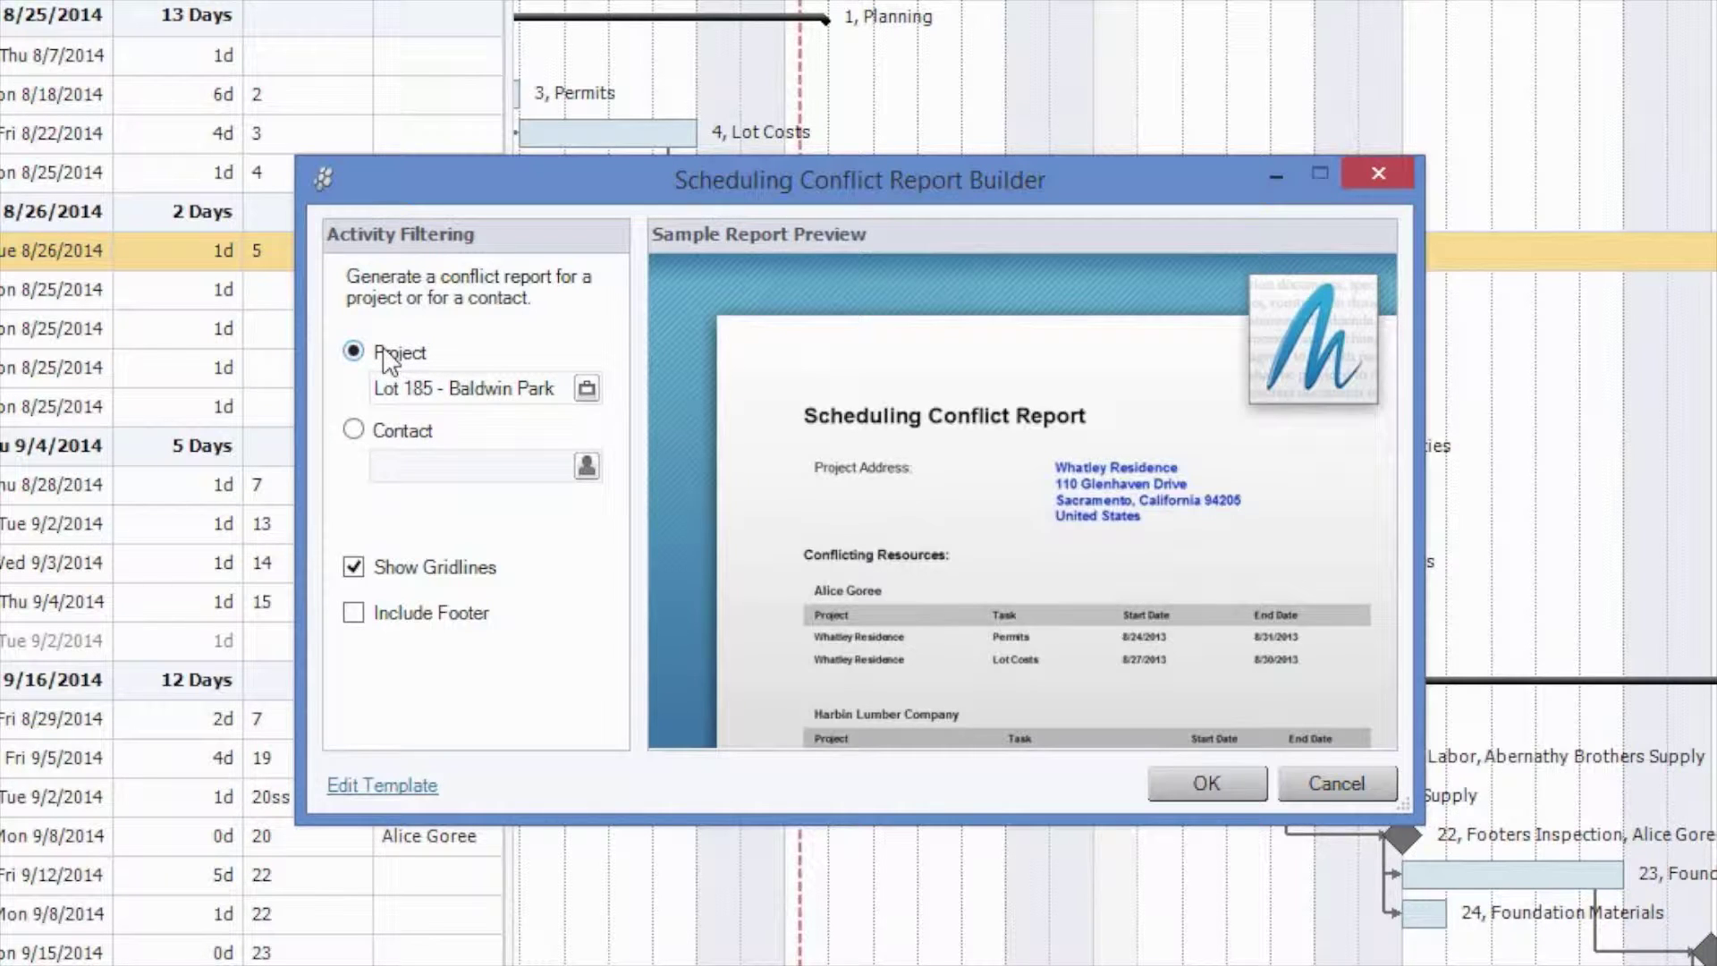
left_click(351, 432)
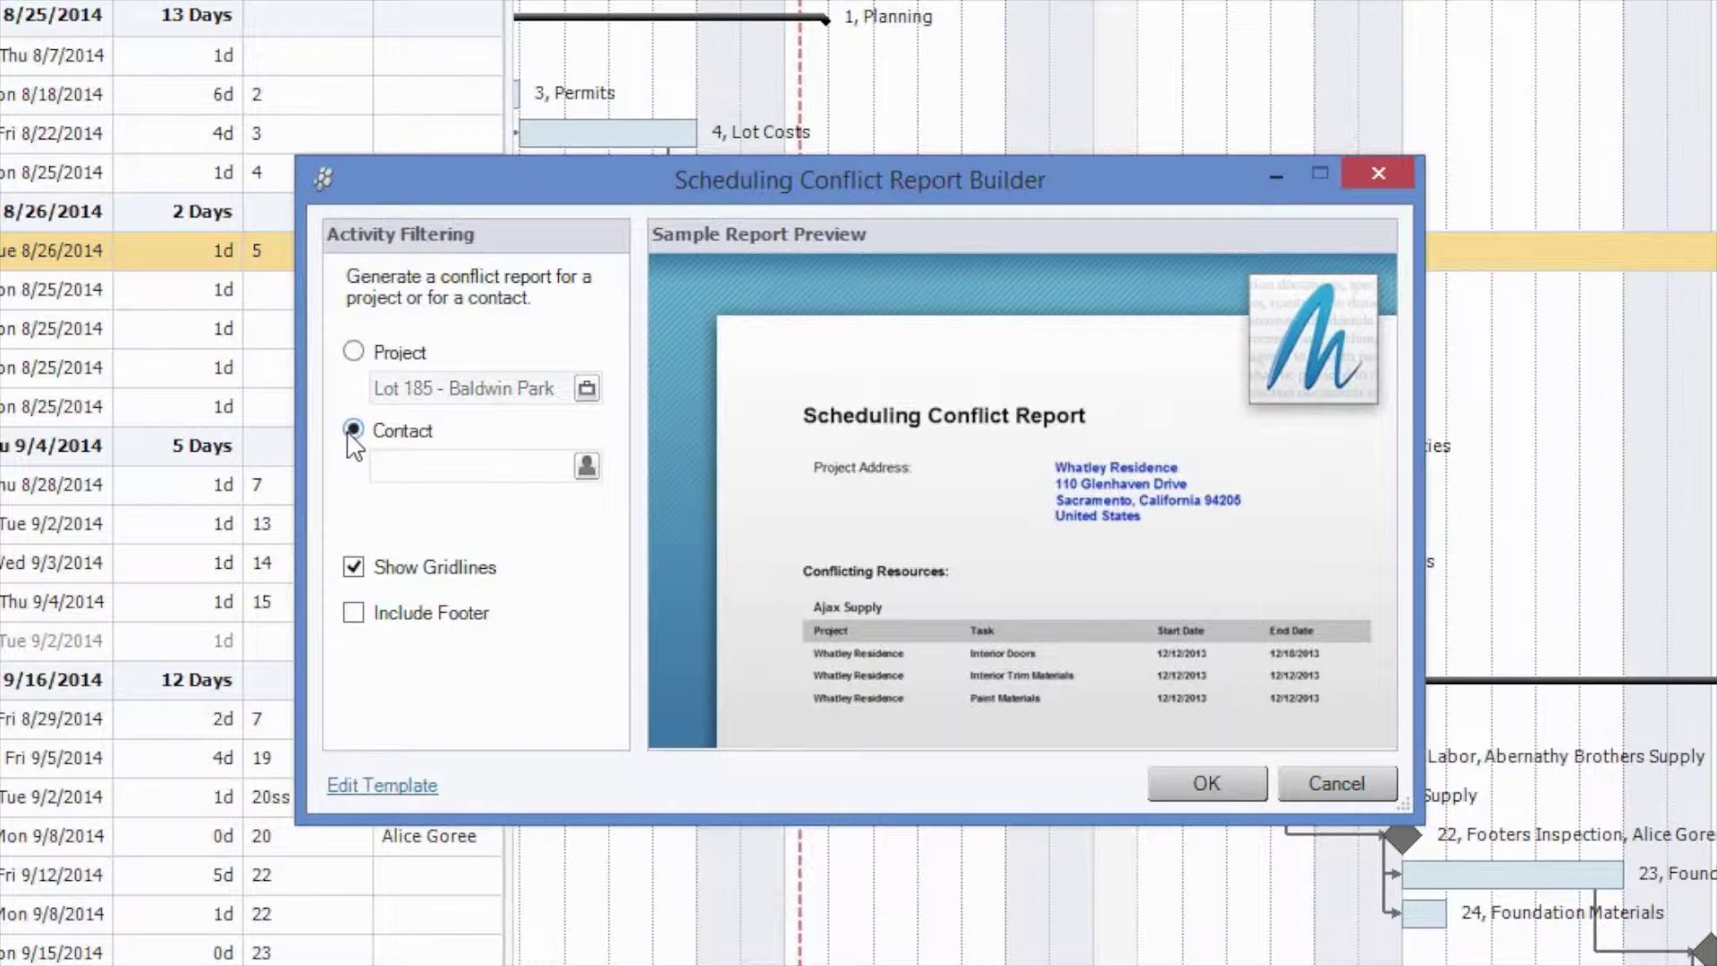
left_click(585, 467)
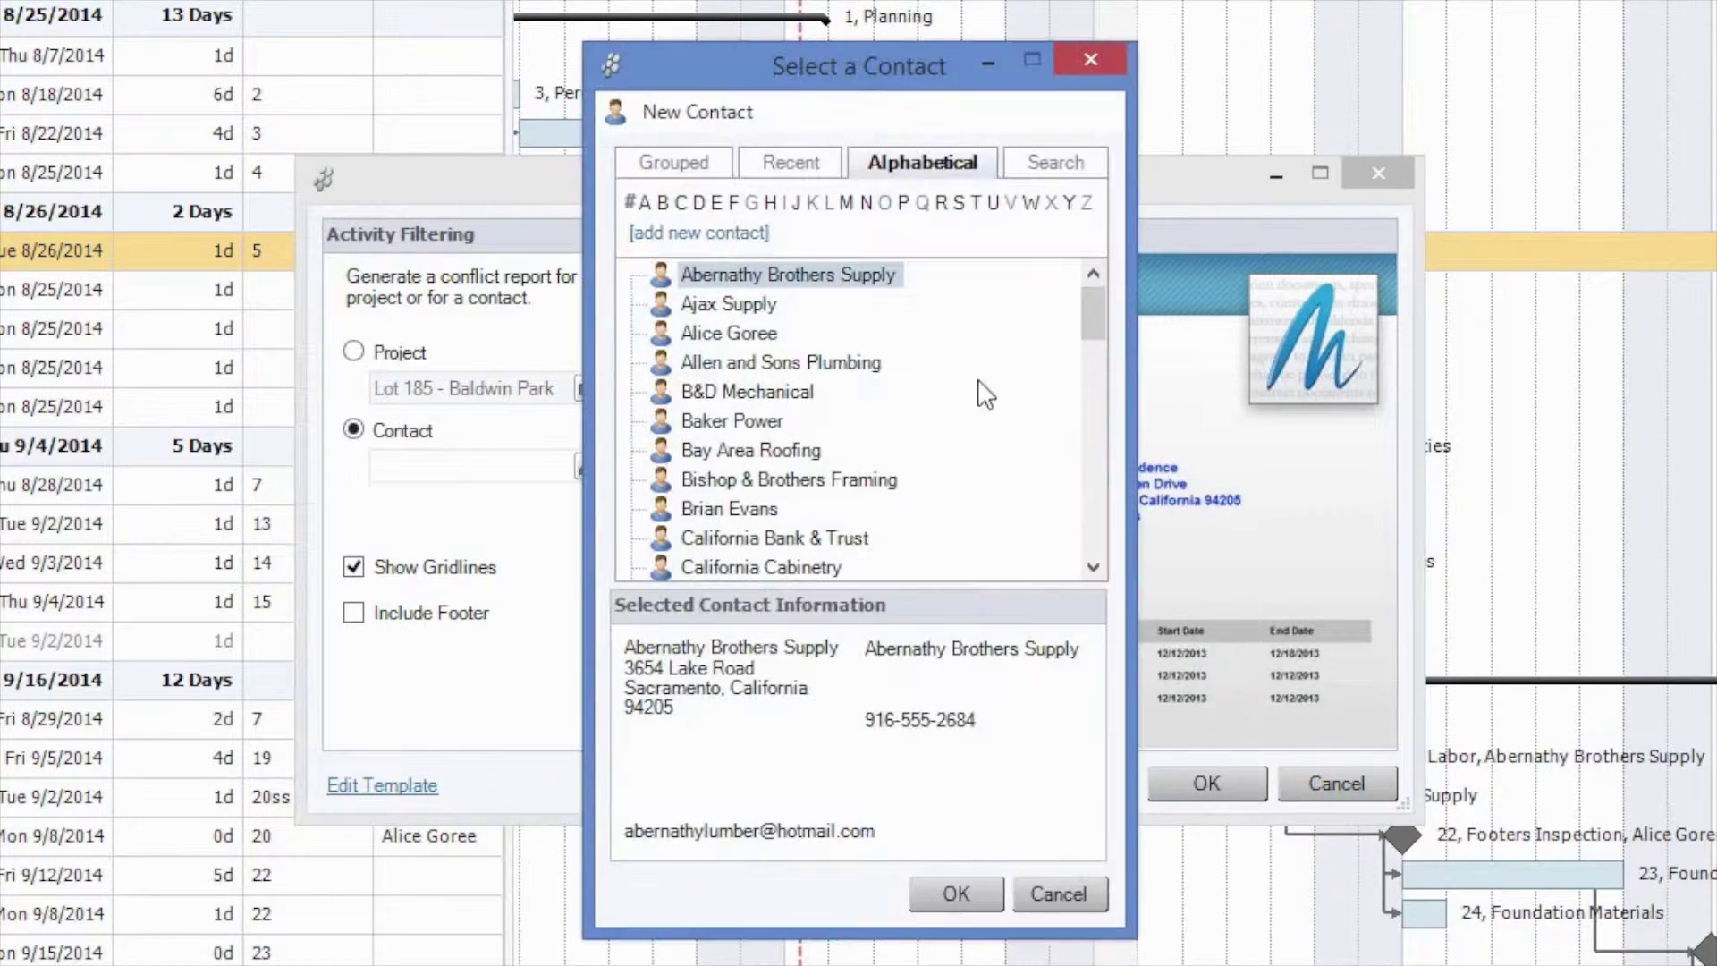
left_click_drag(1089, 304, 1092, 438)
left_click(834, 393)
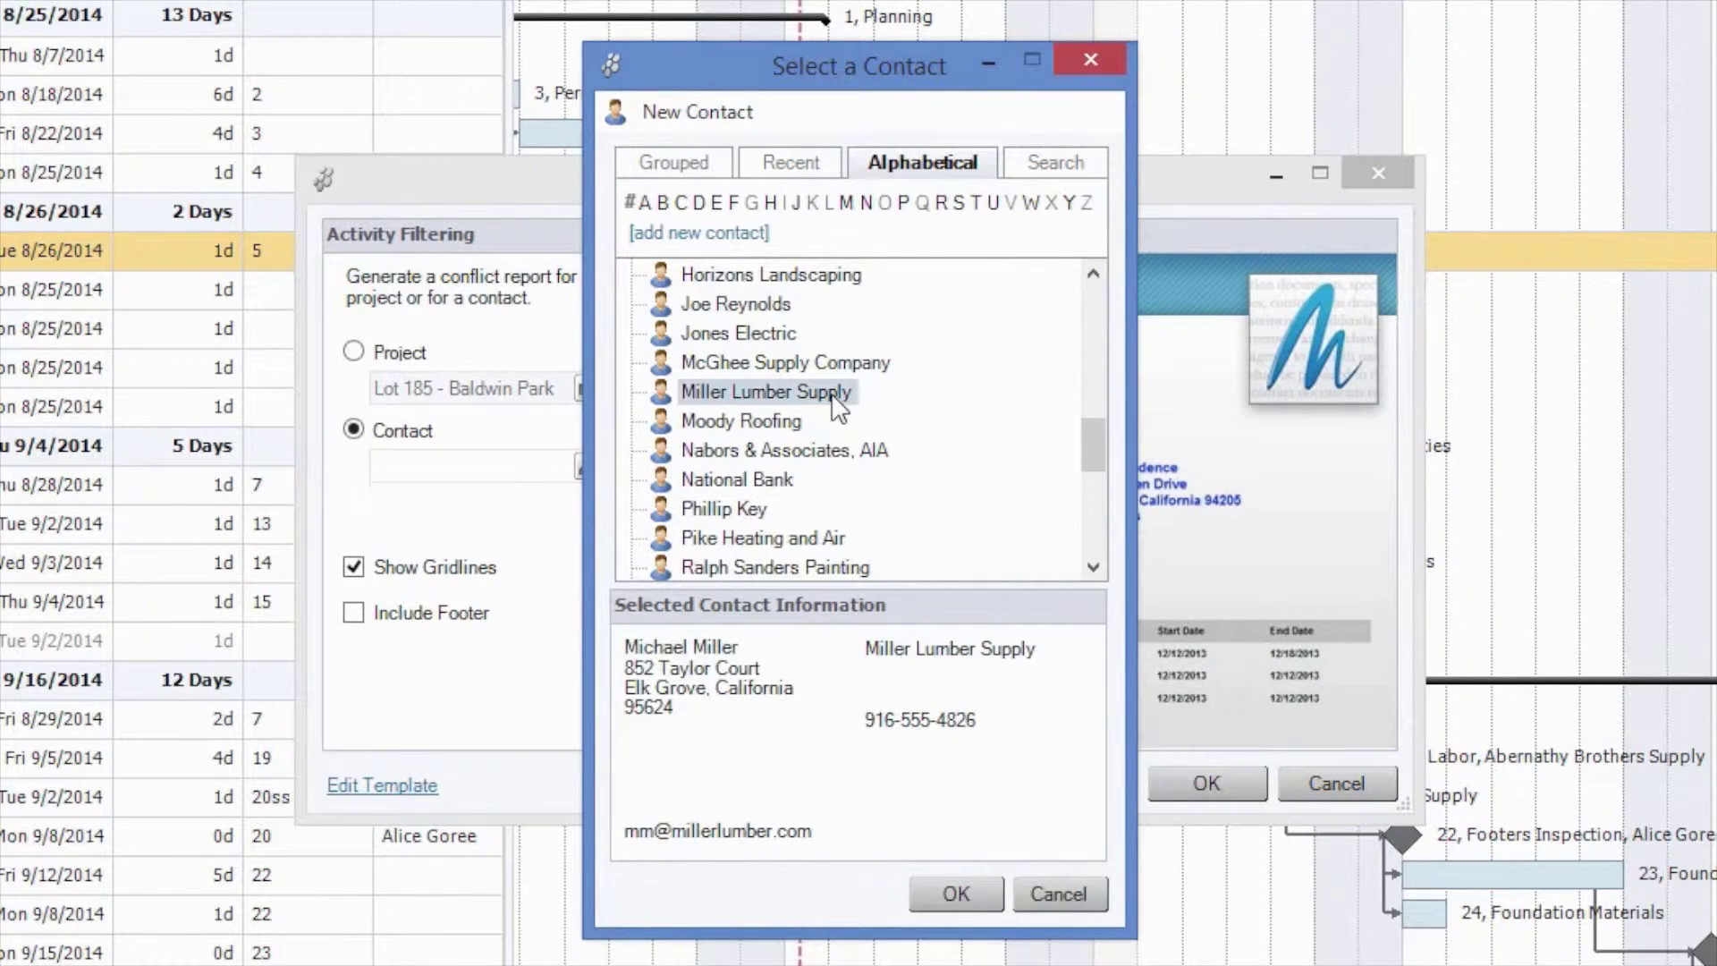
left_click(961, 894)
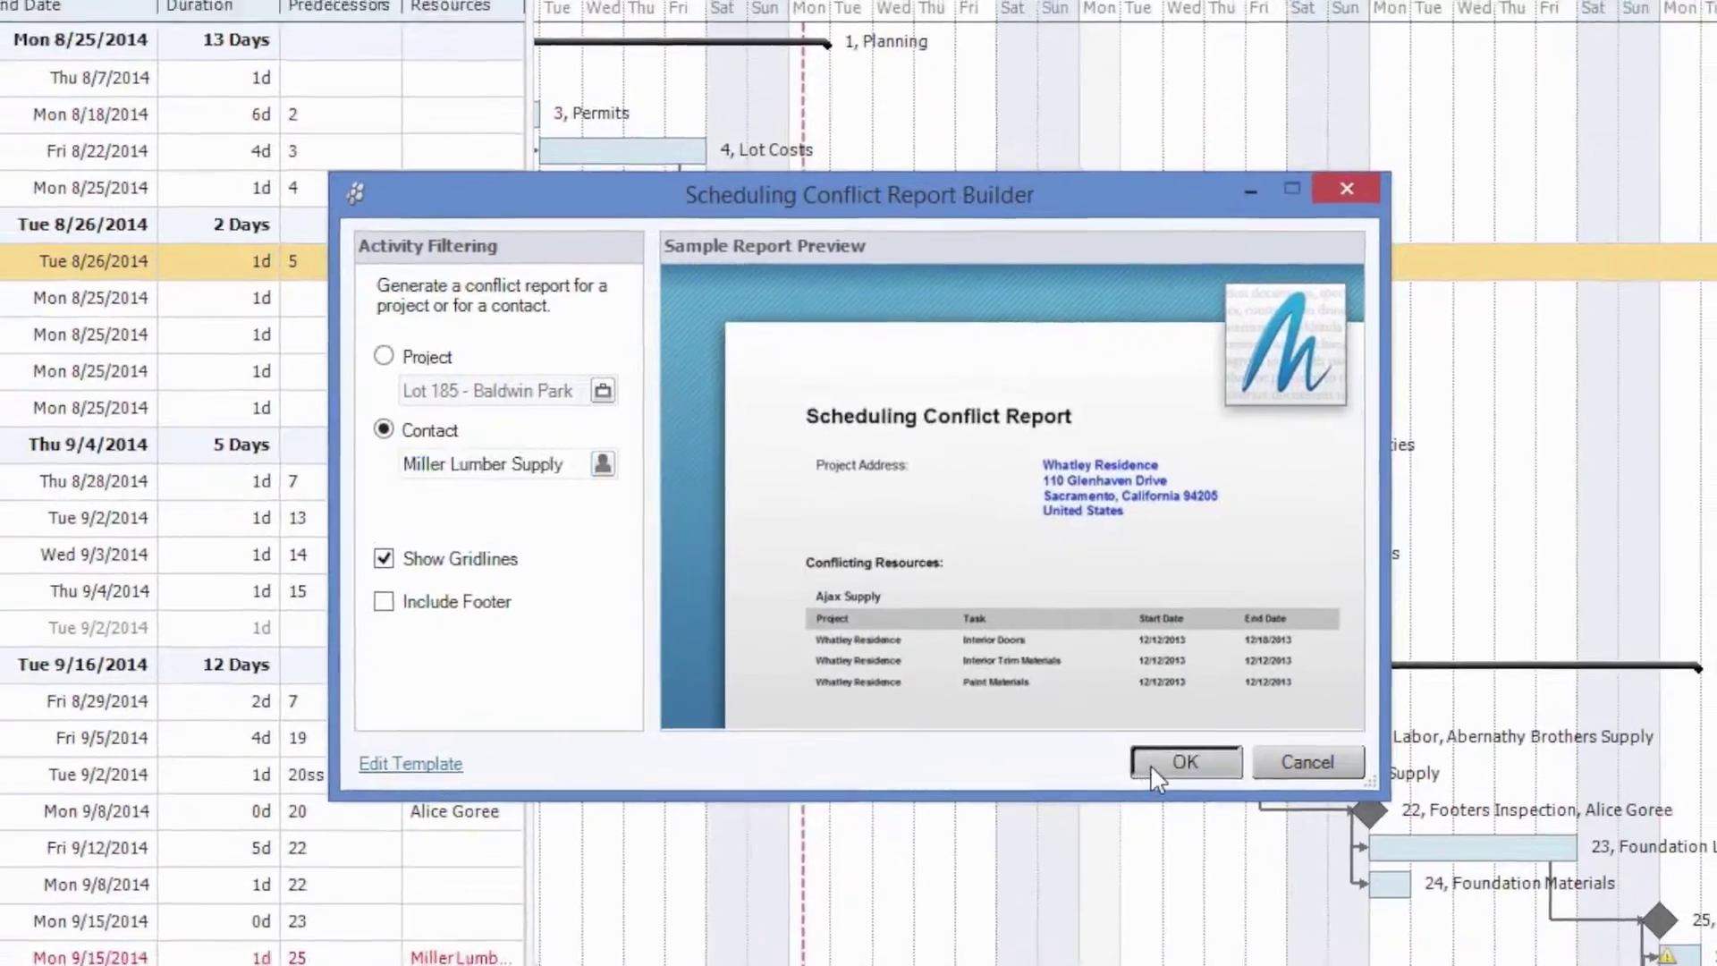
left_click(1201, 781)
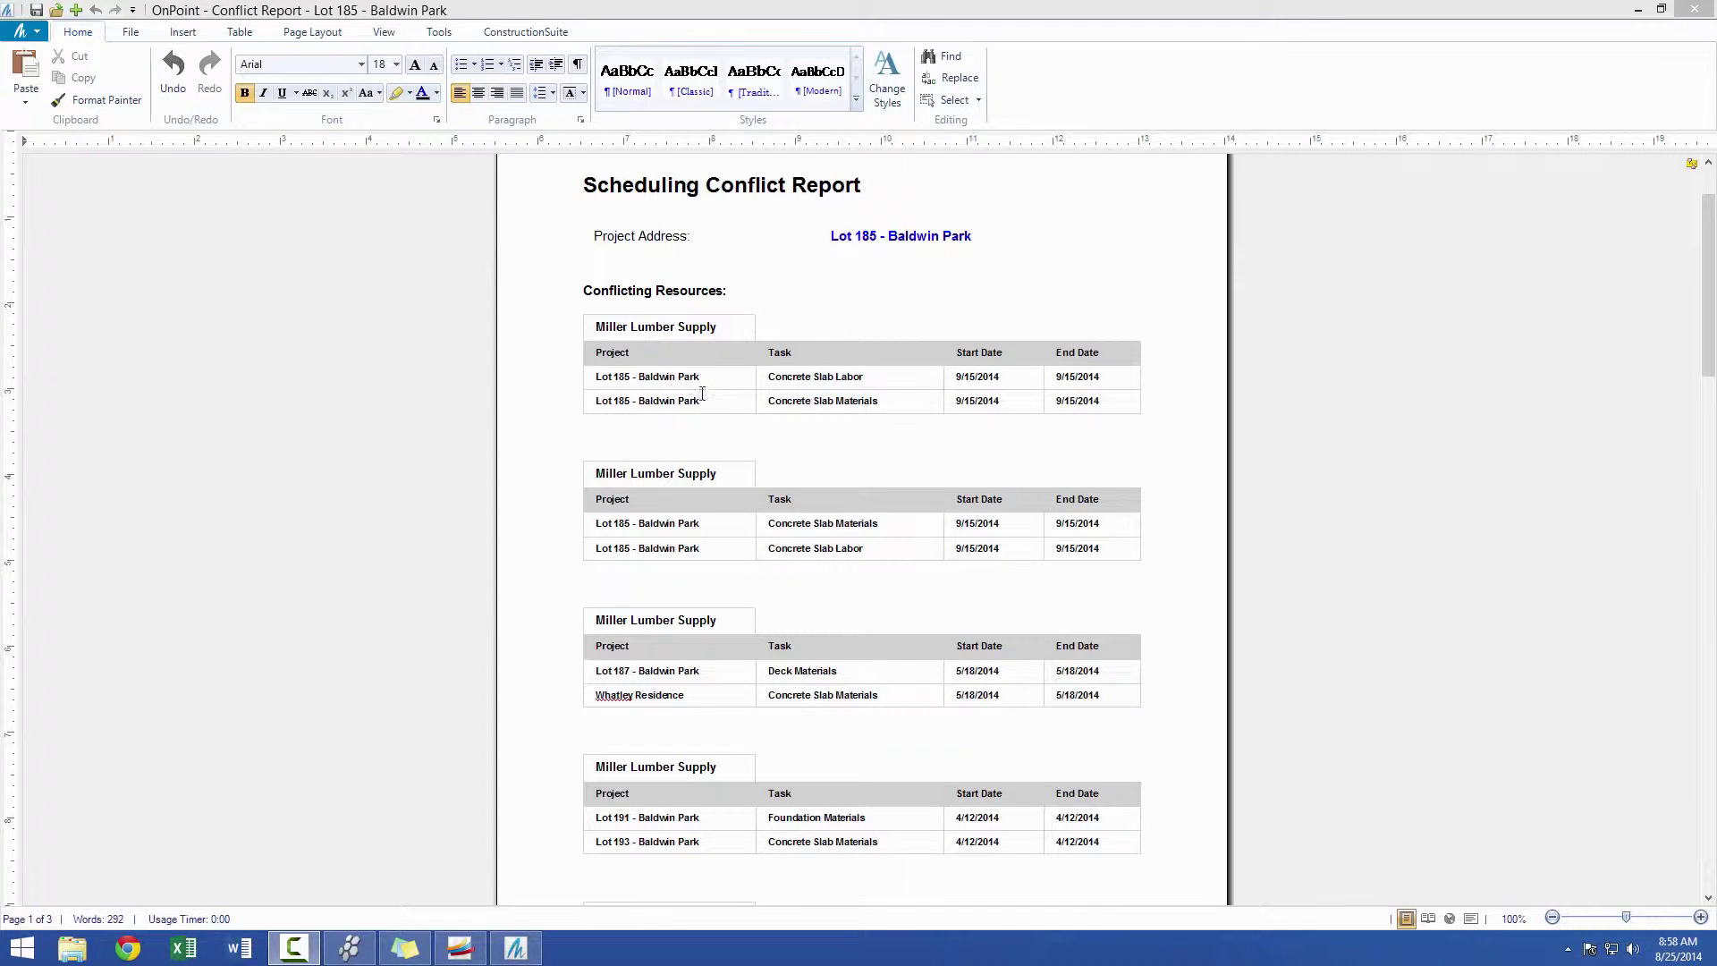
Step: Scroll through the three-page conflict report and back to the top
left_click_drag(1705, 324, 1705, 353)
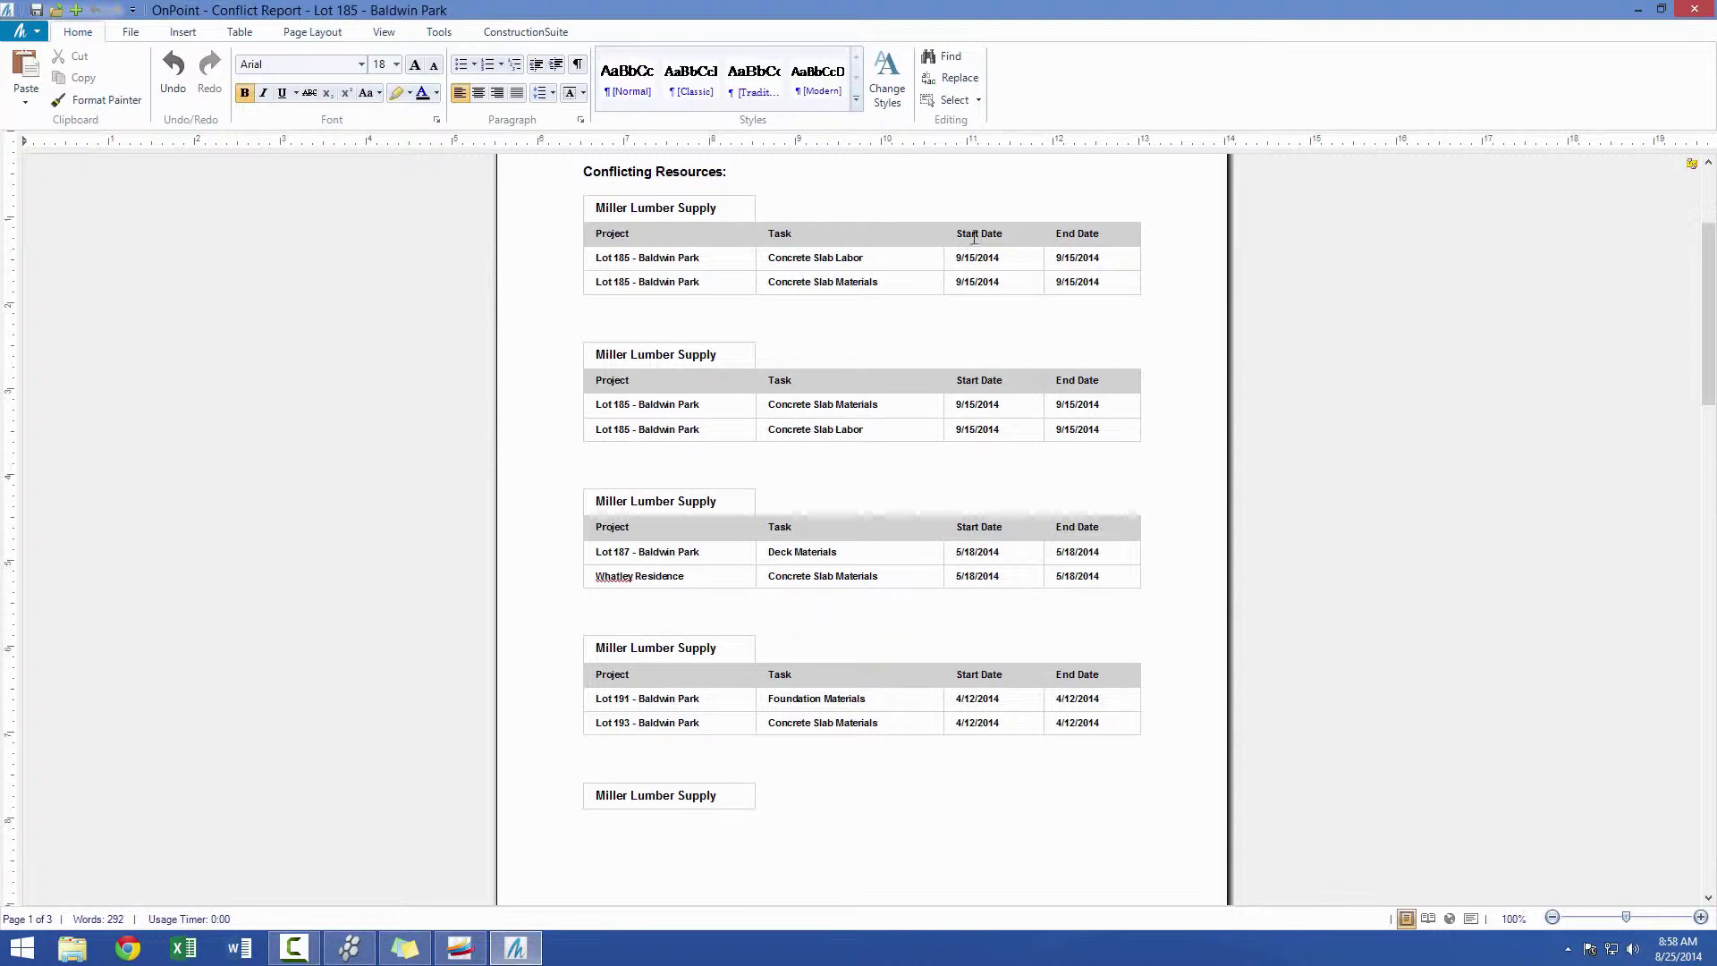
left_click_drag(1703, 364, 1702, 426)
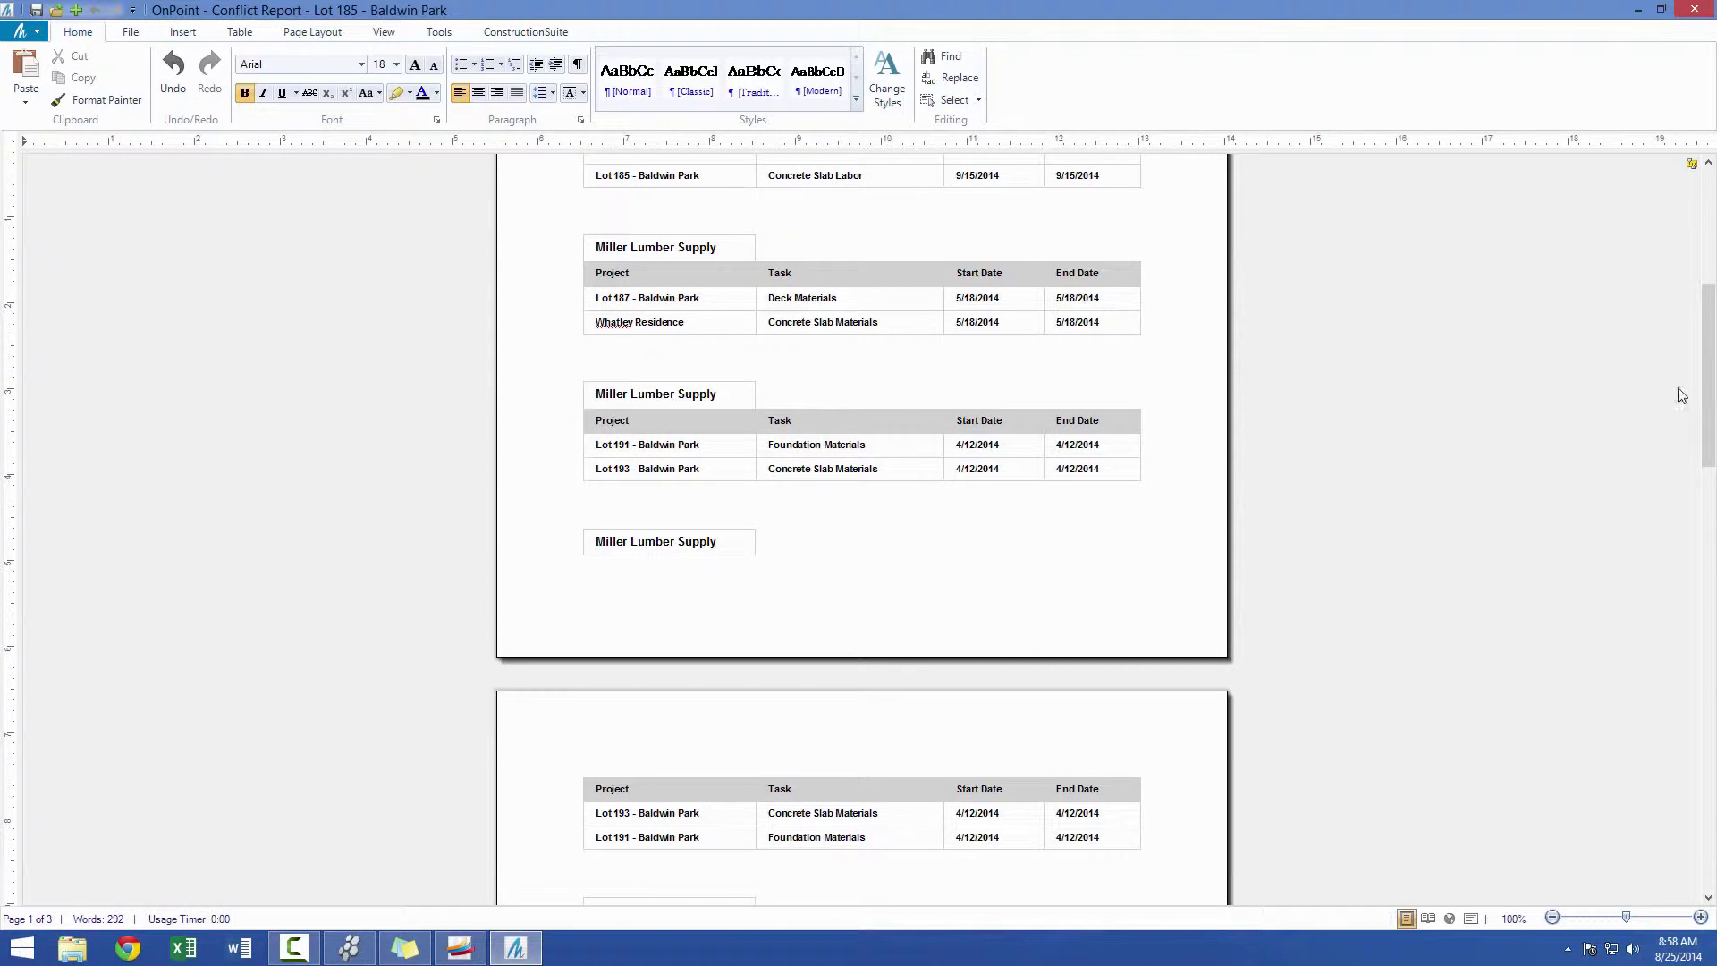
left_click_drag(1710, 379, 1695, 178)
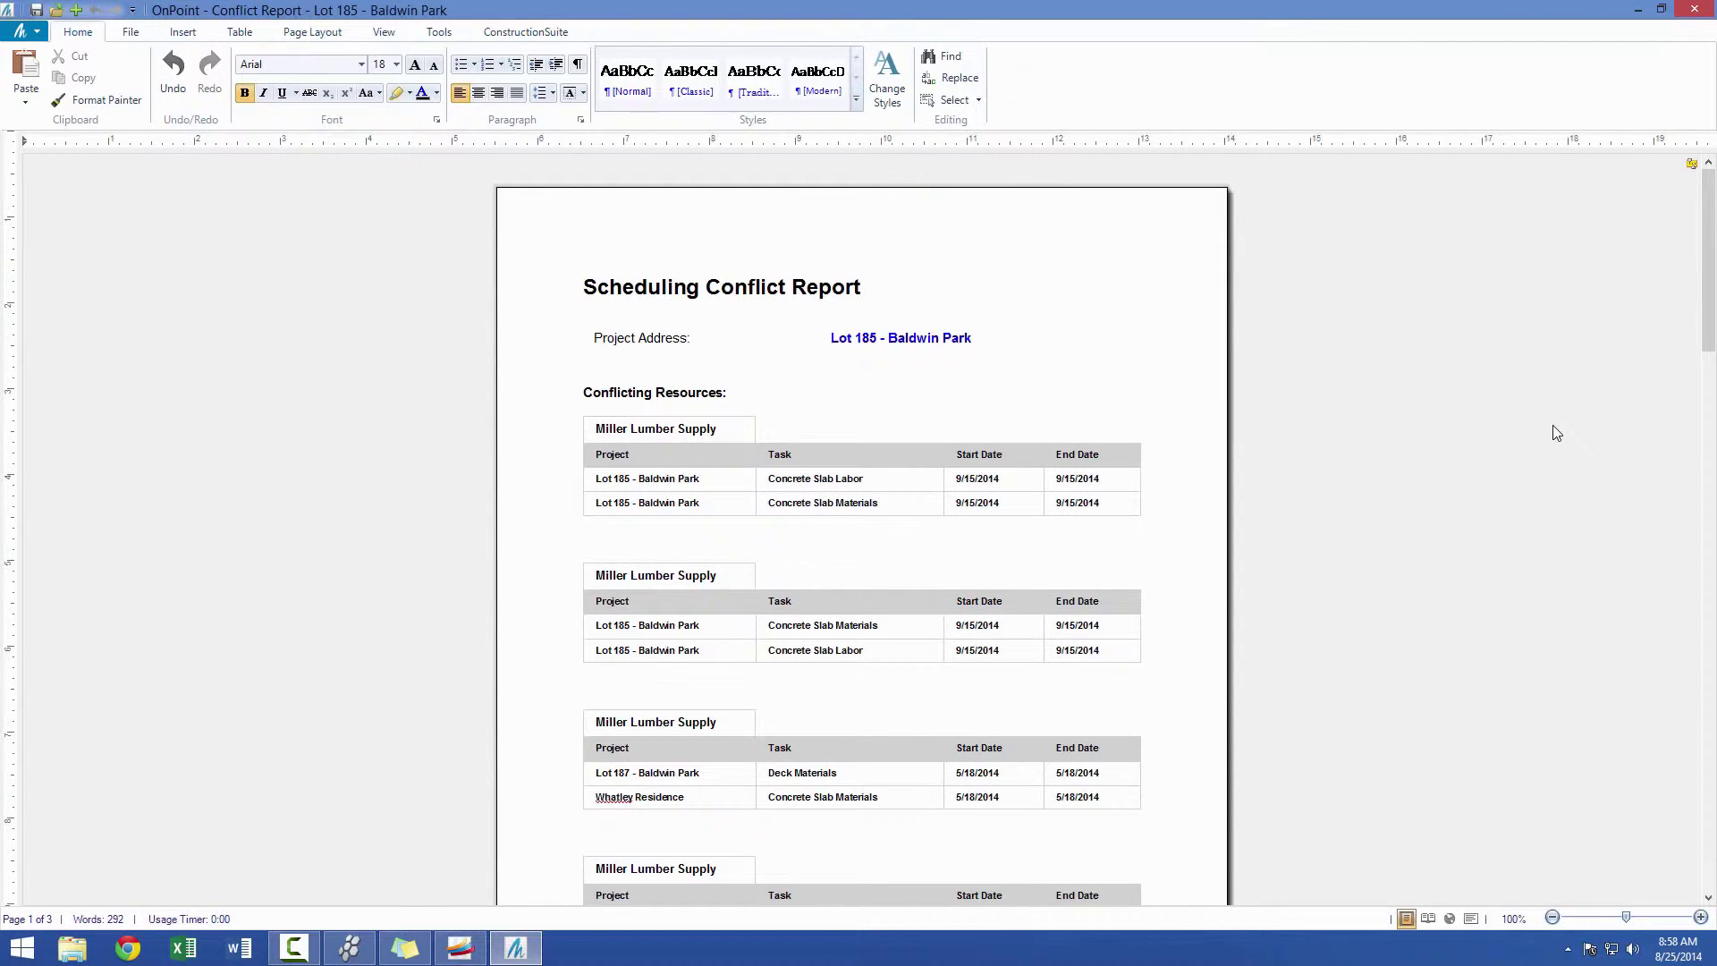